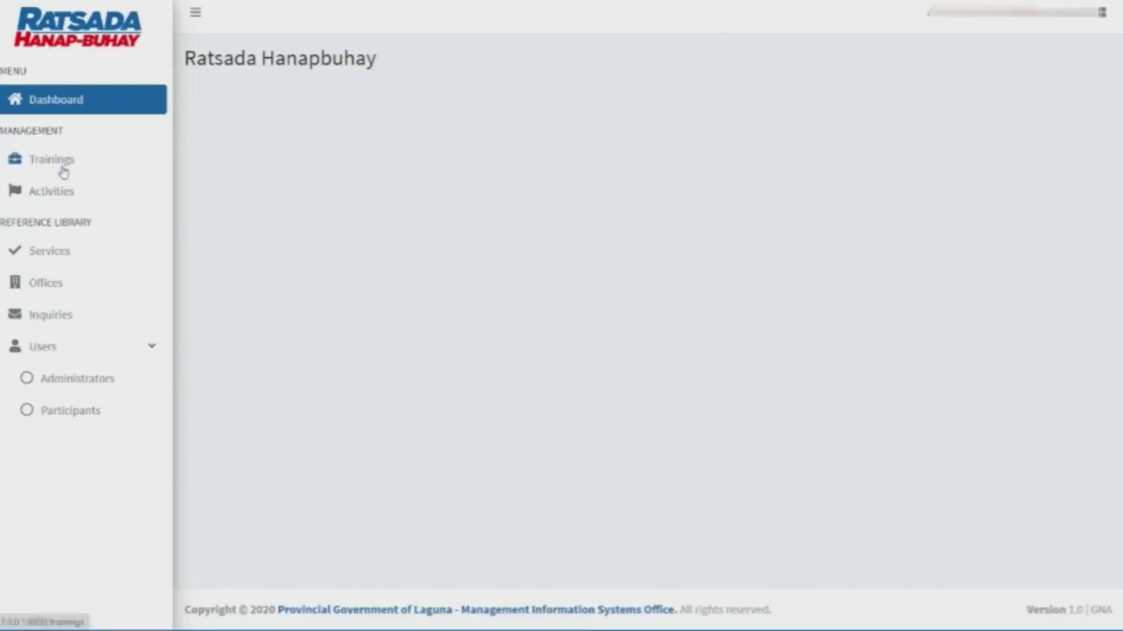
- Look over the Offices and Inquiries reference libraries, including the sample training inquiry
drag(3, 227, 89, 224)
click(137, 240)
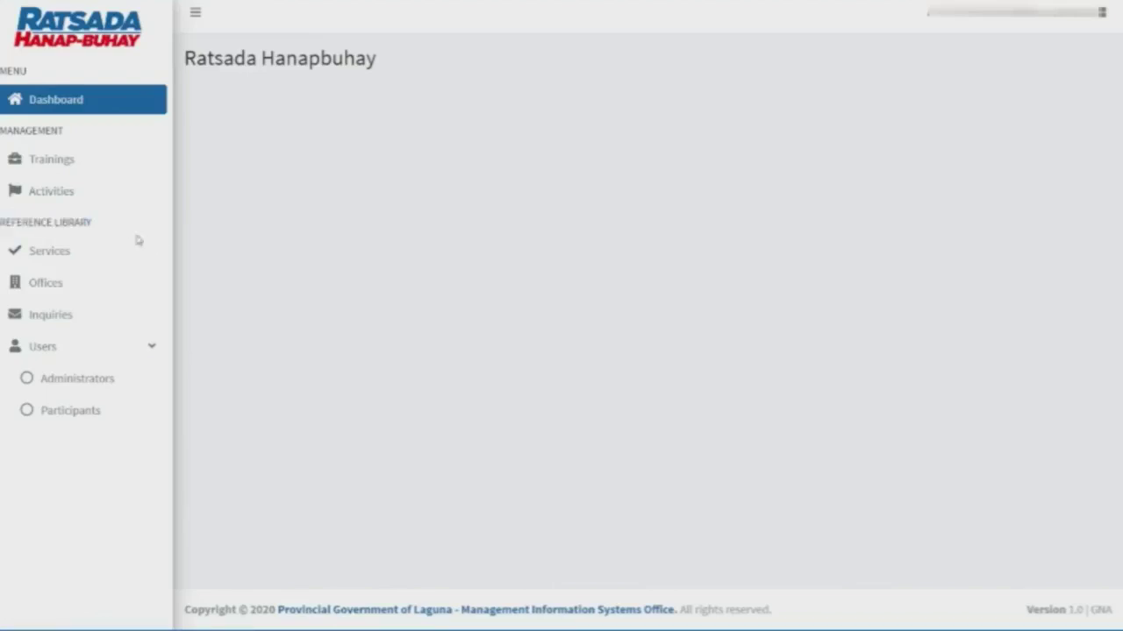
click(53, 283)
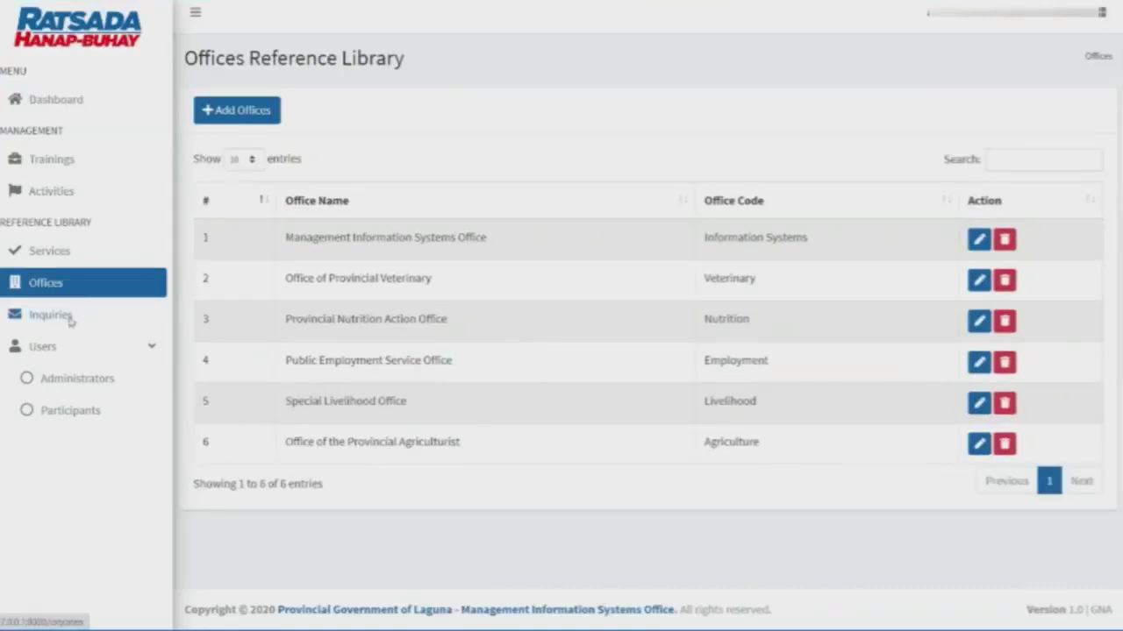
click(70, 321)
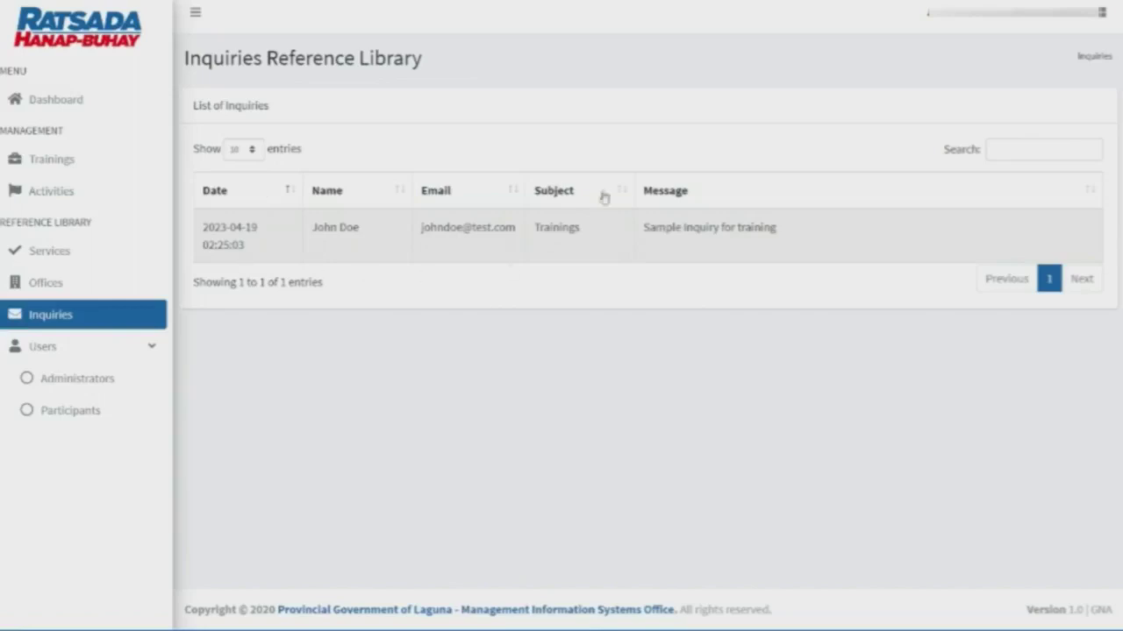
drag(416, 231, 514, 481)
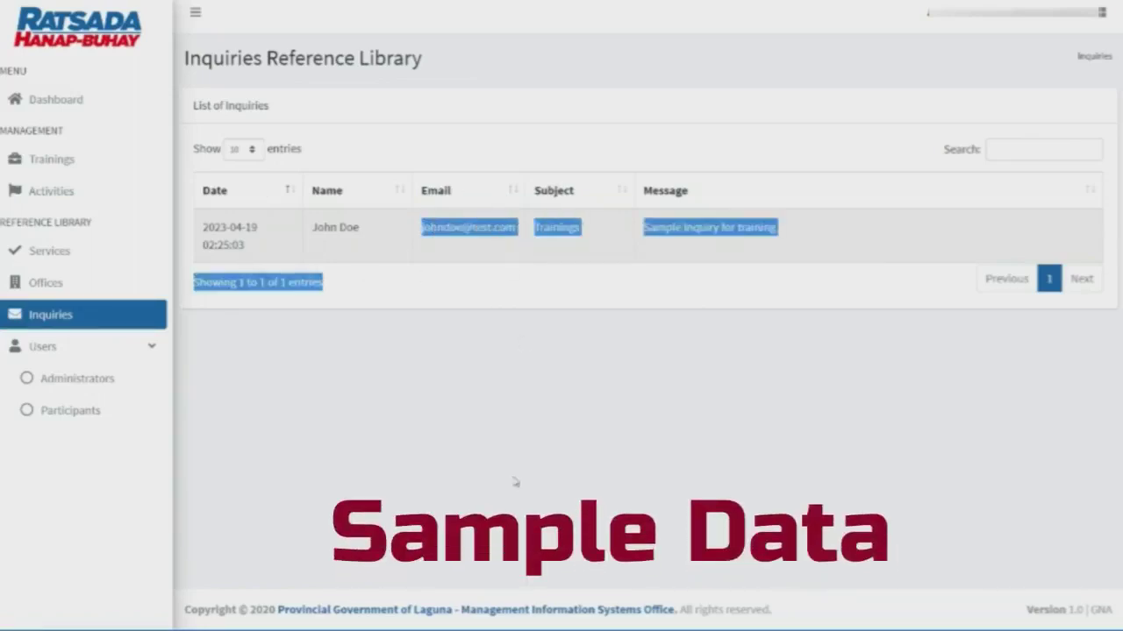
click(516, 476)
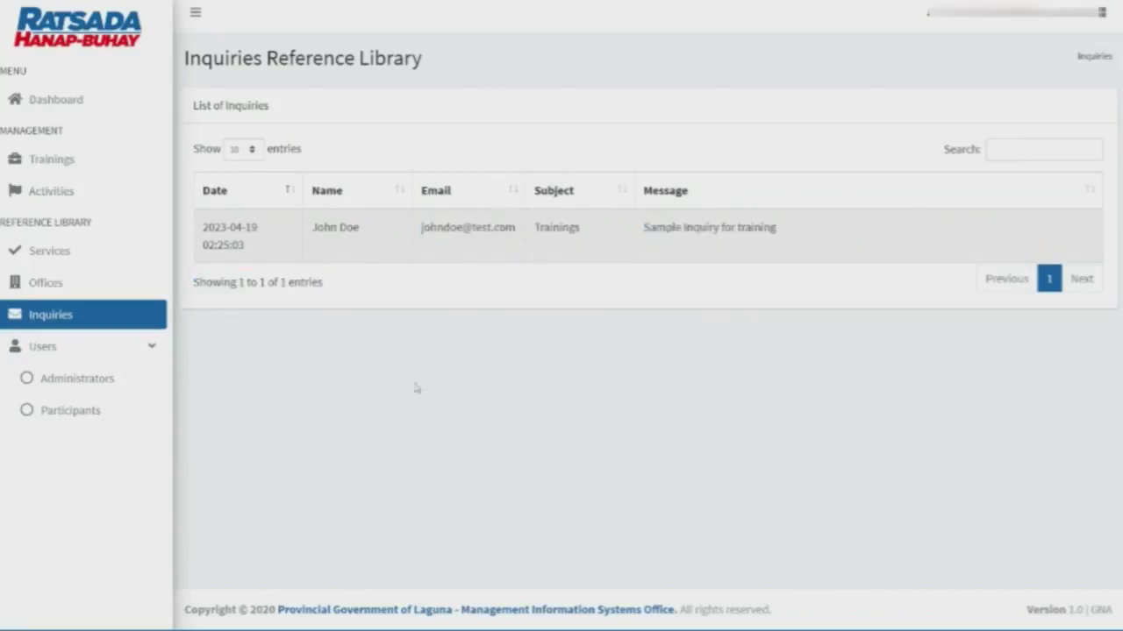
- Look over the Administrators and Participants lists in the users section
click(103, 351)
click(103, 351)
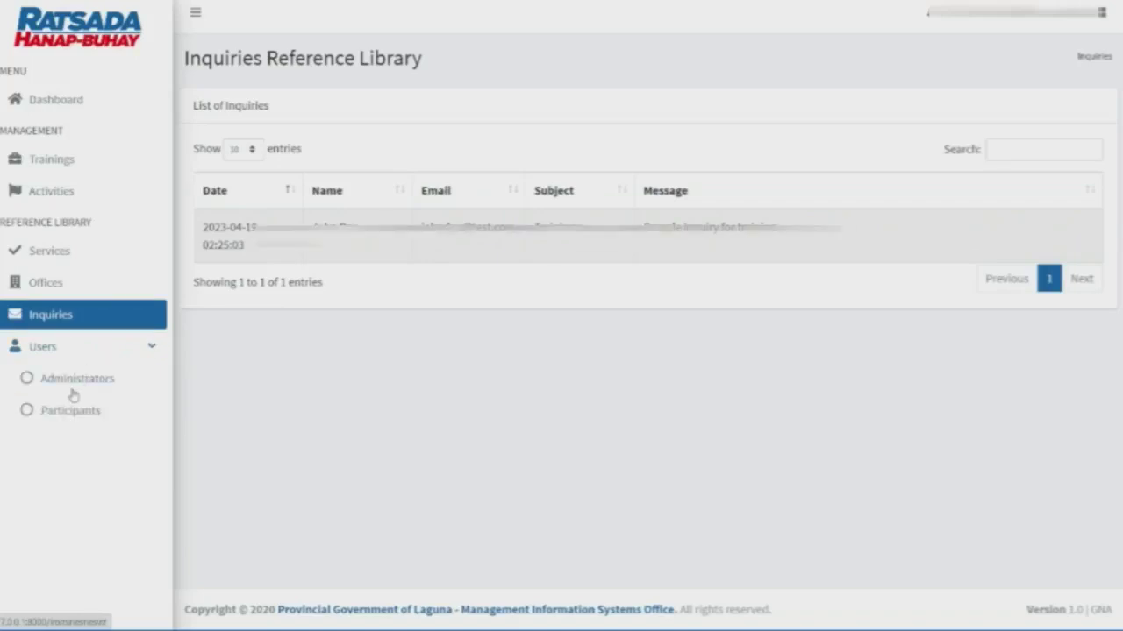
click(74, 395)
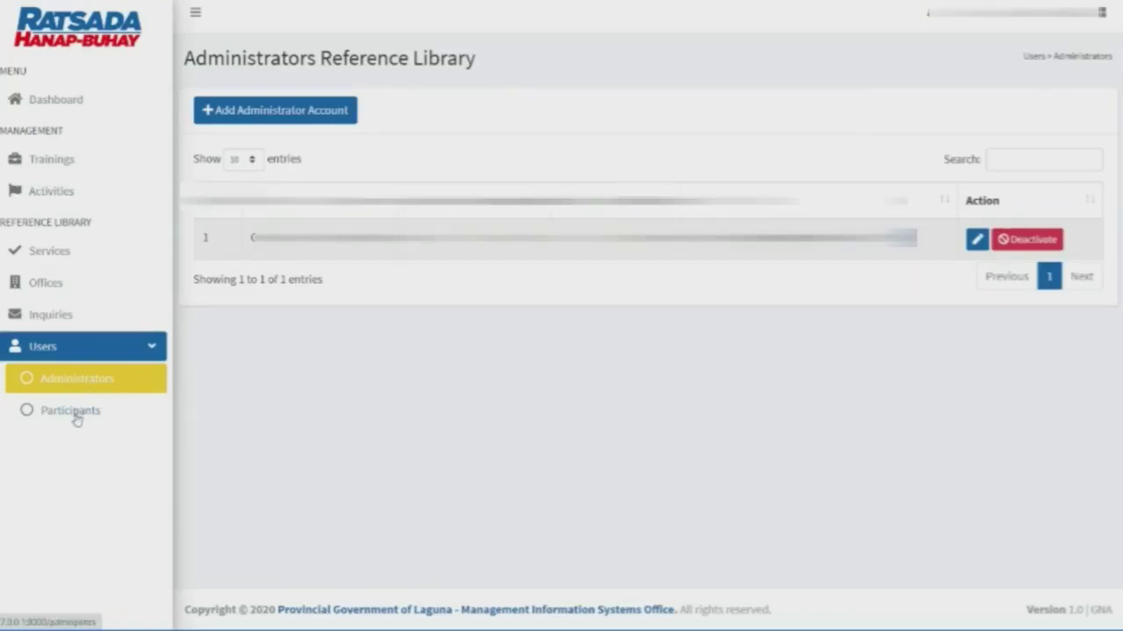
click(77, 417)
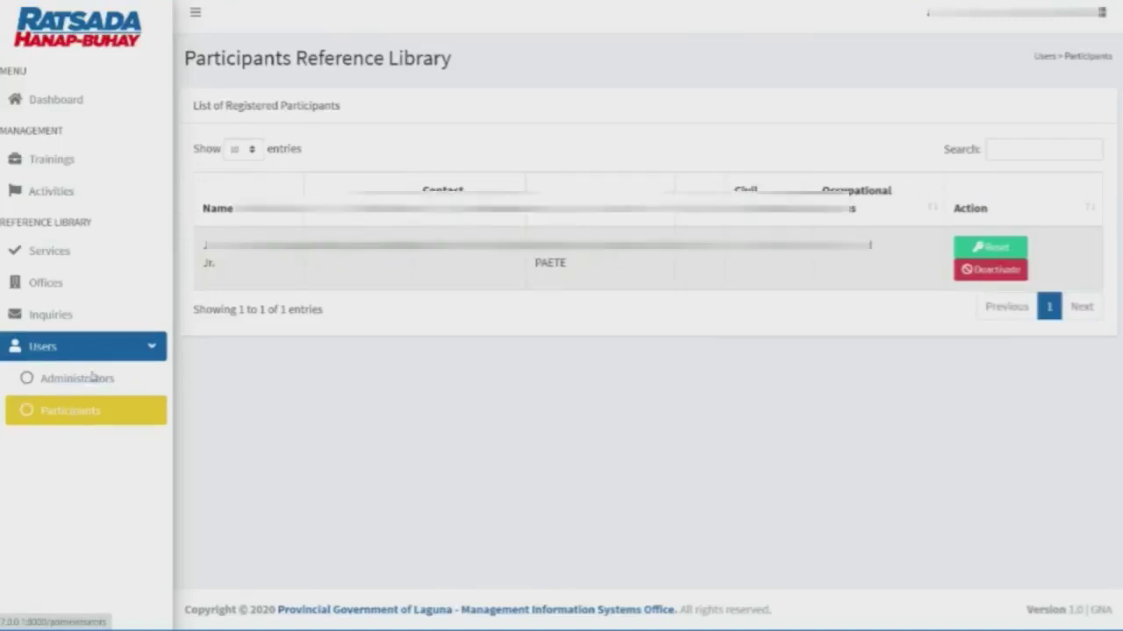
- Start a new administrator account with the username miso_admin and enter the administrator's full name
click(91, 378)
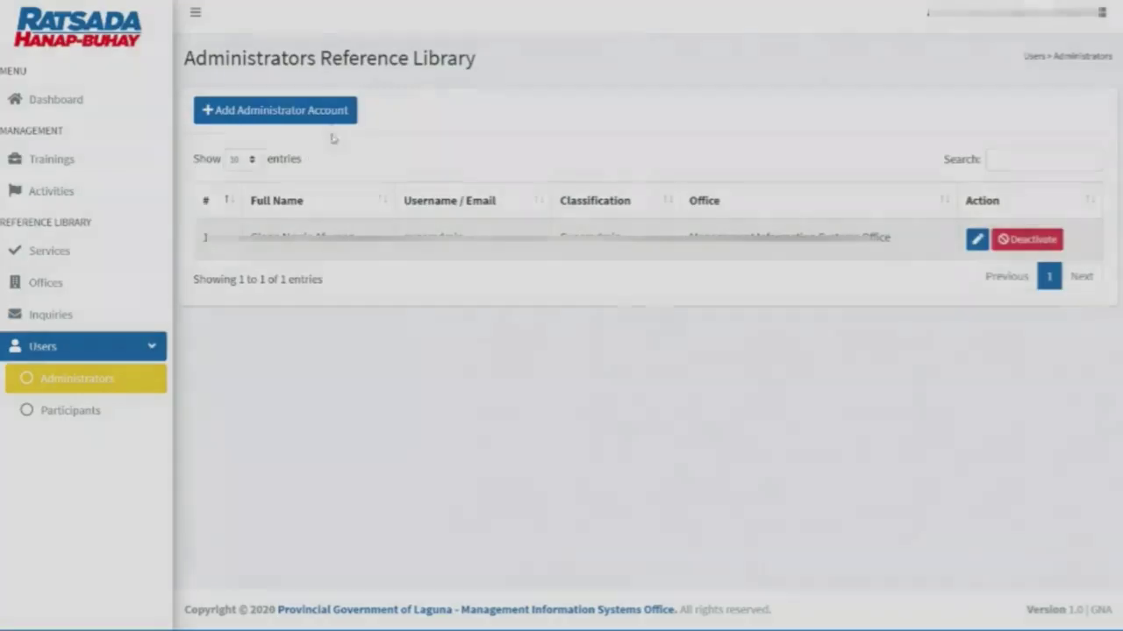
click(334, 119)
click(458, 118)
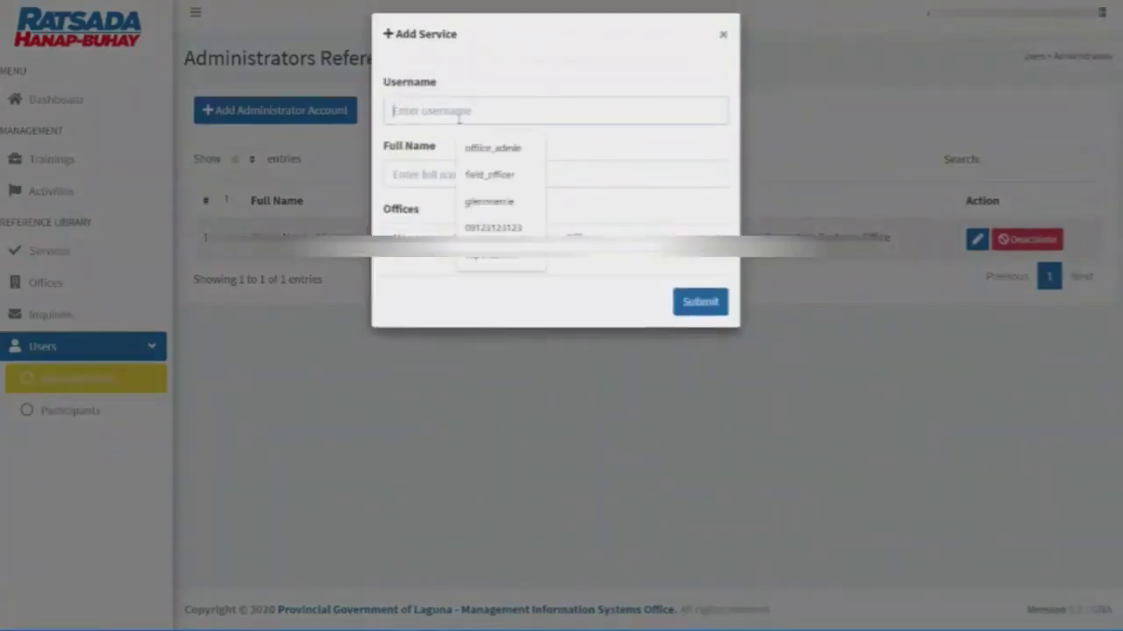
text(miso)
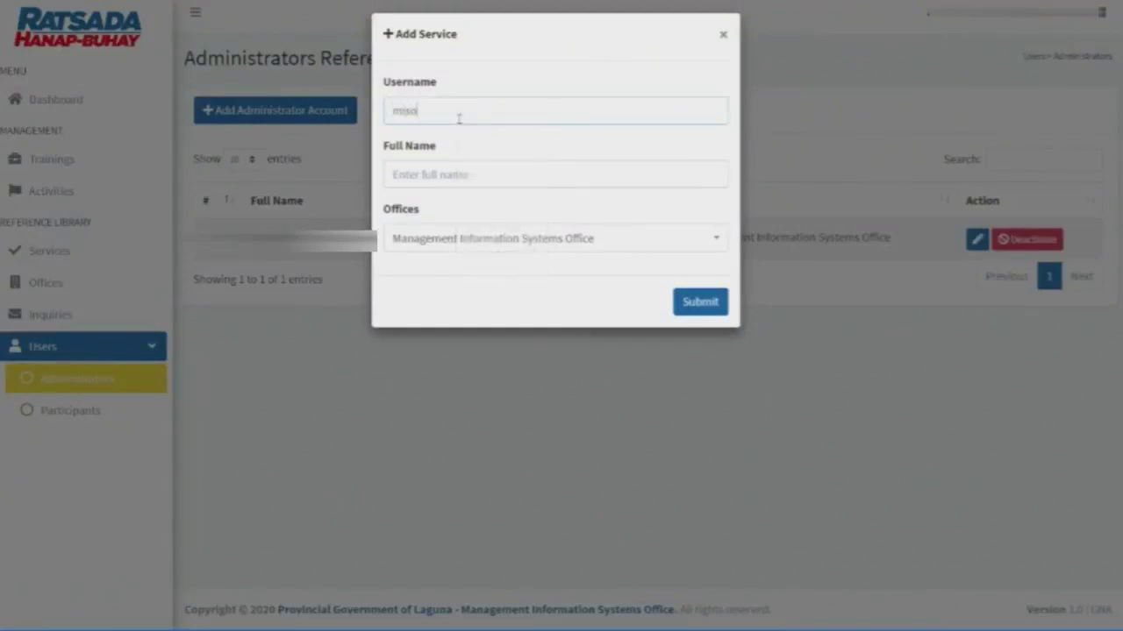
text(_admin)
key(Caps_Lock)
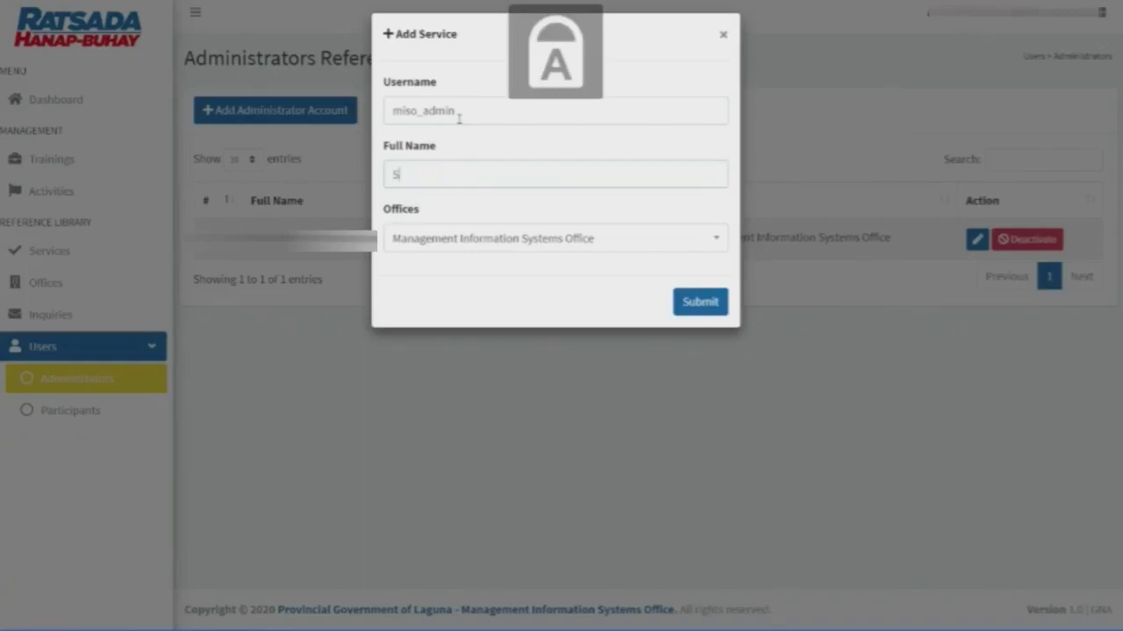
key(Caps_Lock)
key(Tab)
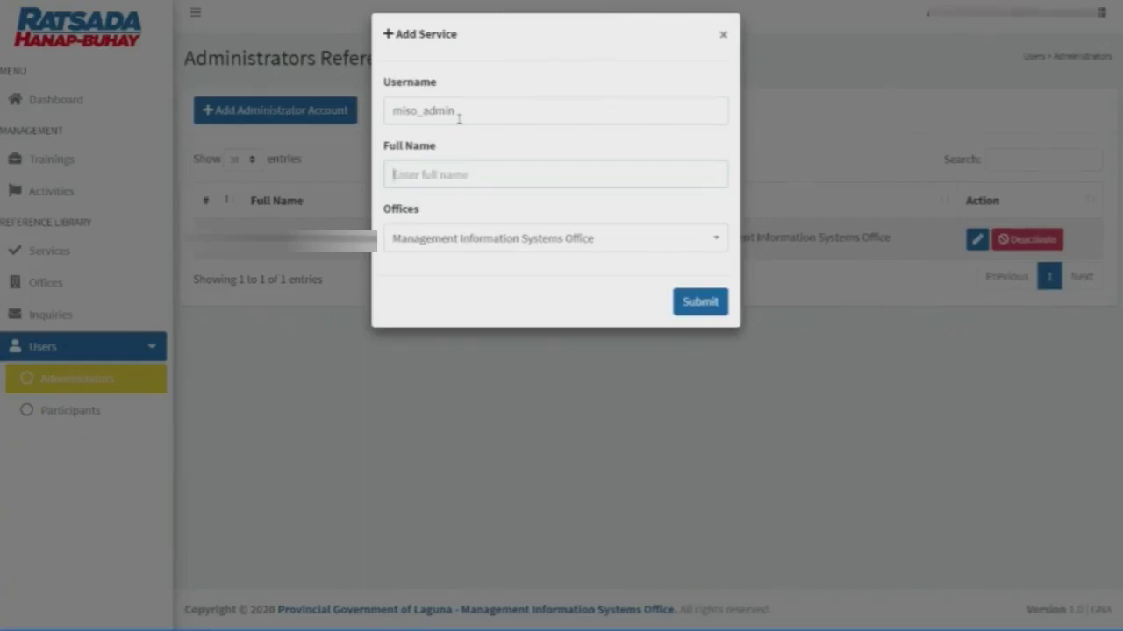
text(Jane Doe)
key(Tab)
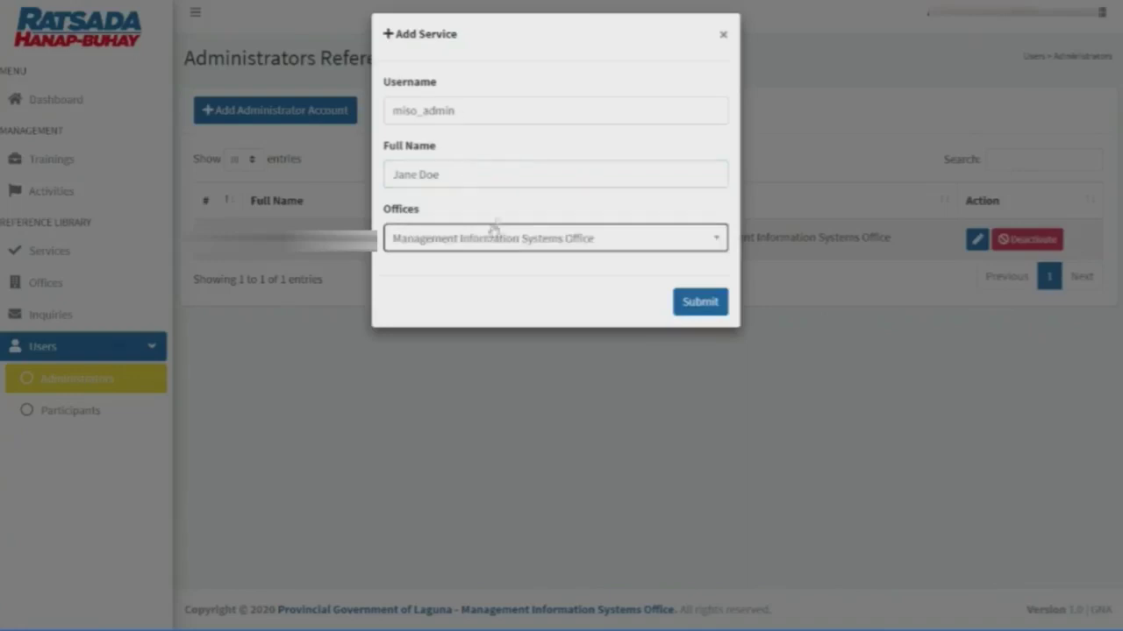
- Assign the new administrator account to the Management Information Systems Office and submit it
click(474, 245)
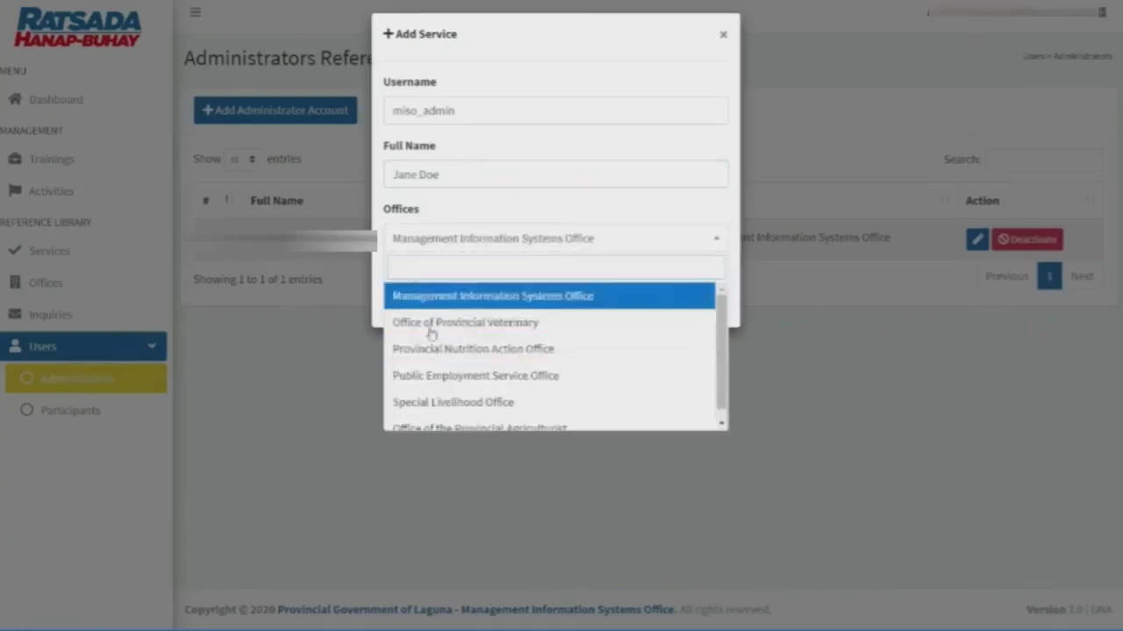
click(654, 297)
click(706, 304)
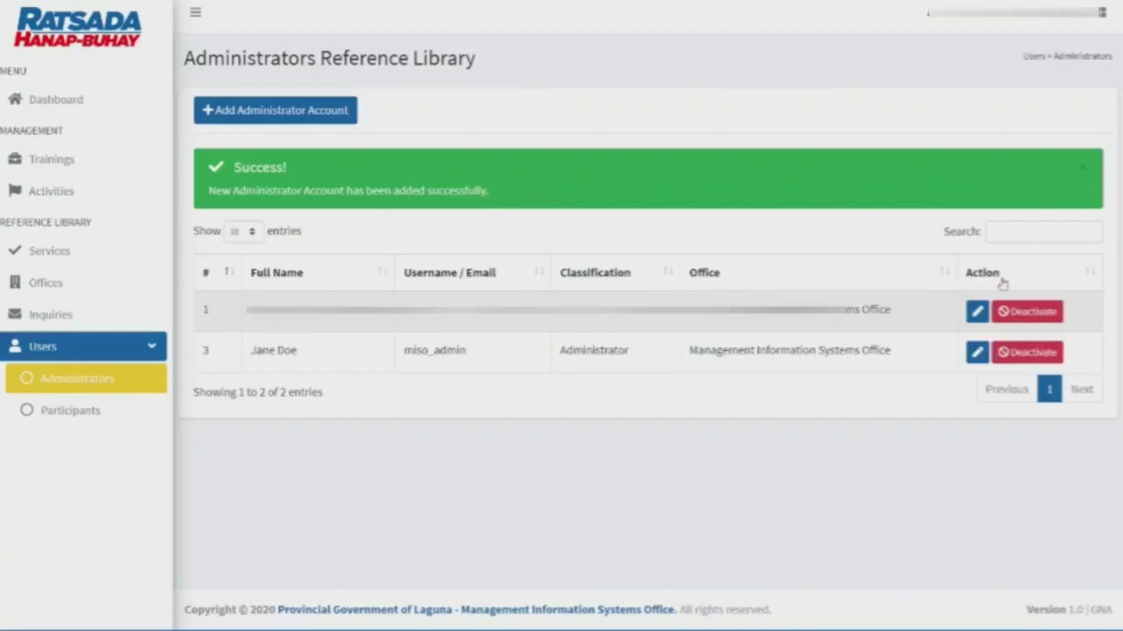
- Look at the first administrator account's edit form and at the username of the new miso_admin account
click(978, 311)
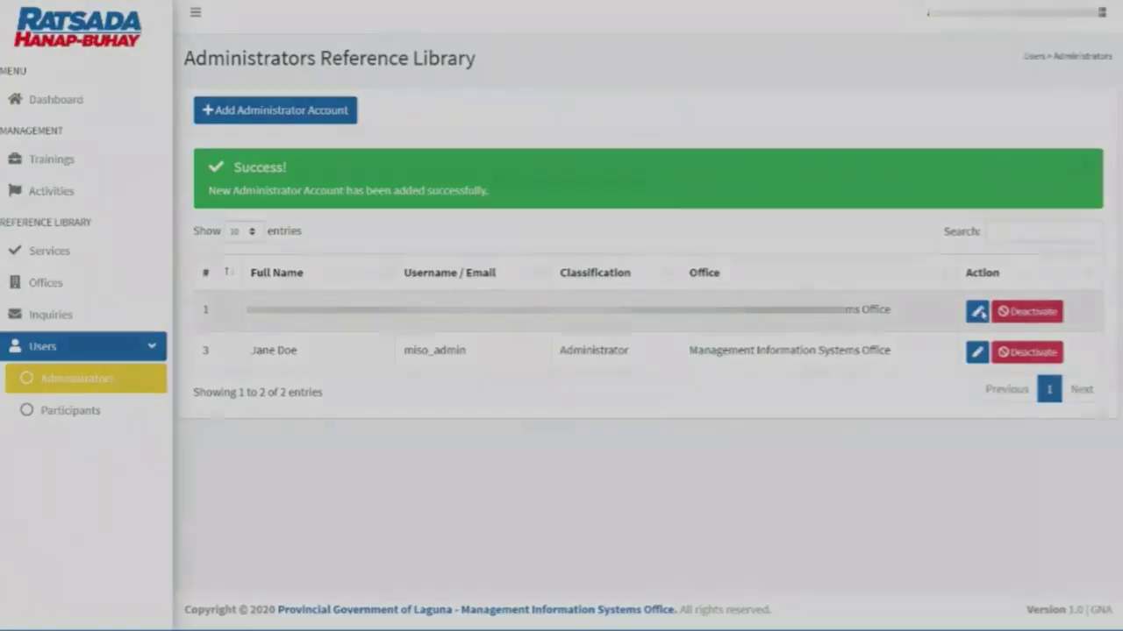
click(723, 35)
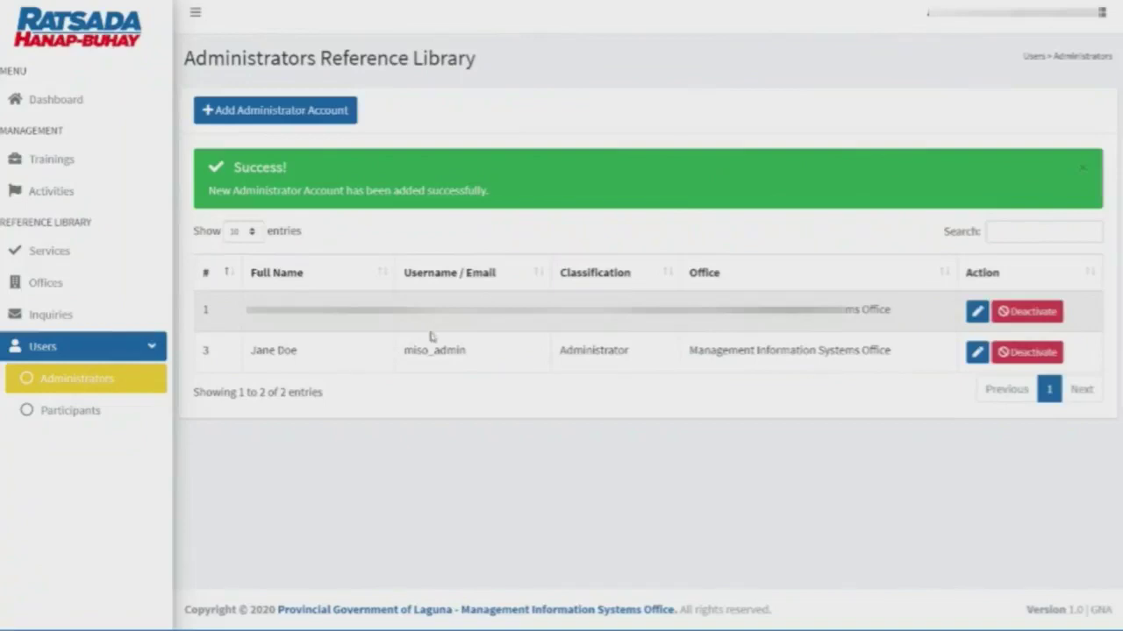
double_click(431, 345)
- Log out of the superadmin account
click(1102, 12)
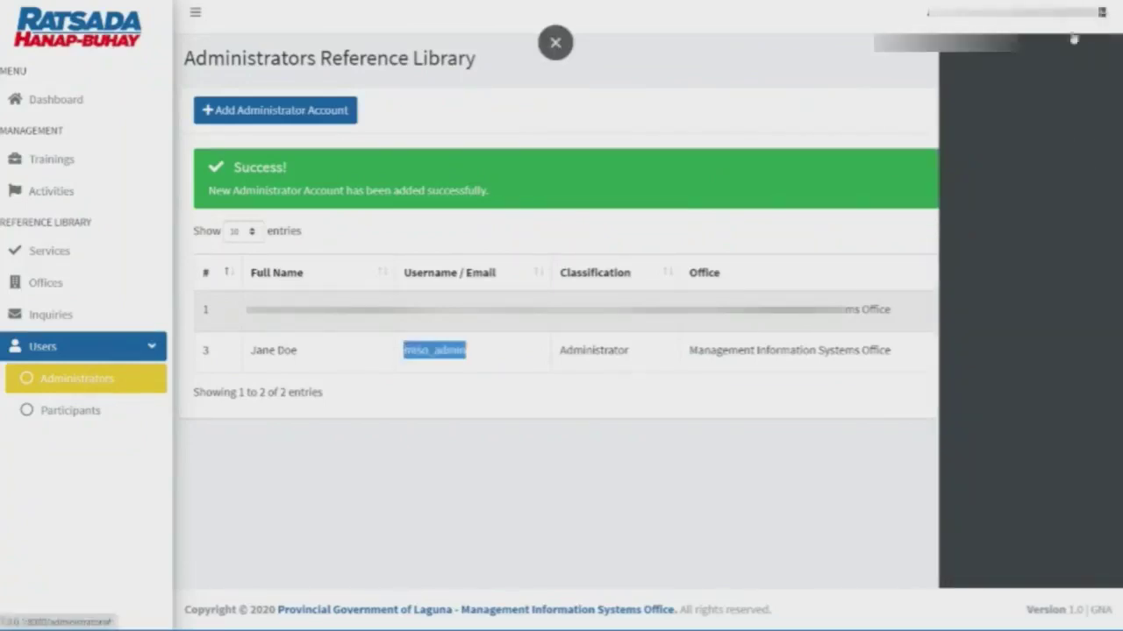
click(1066, 40)
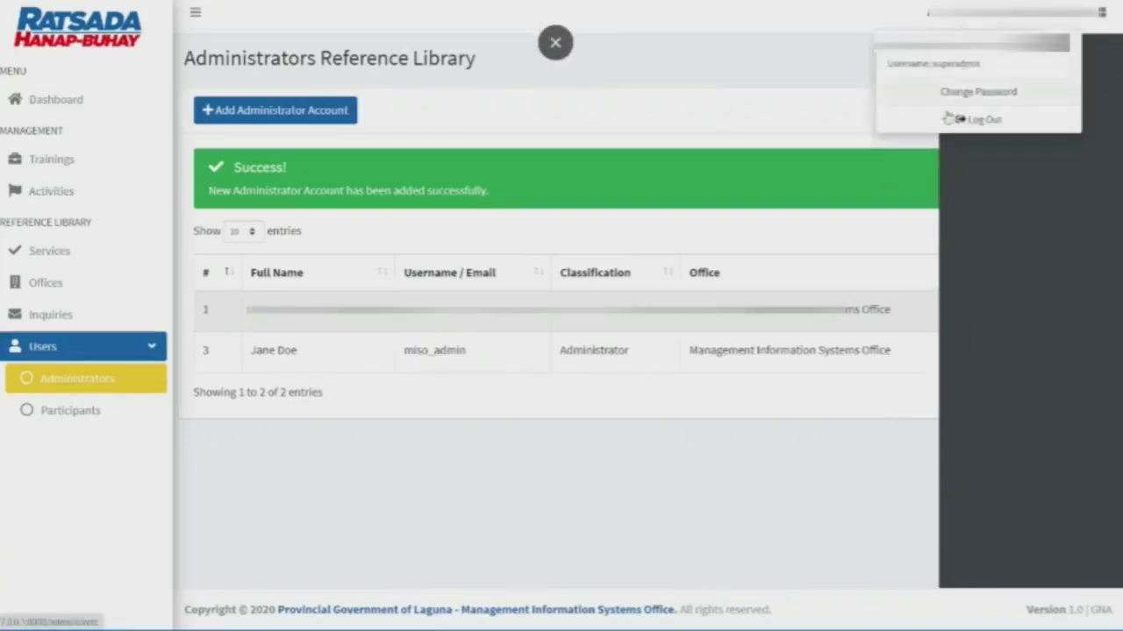
click(951, 119)
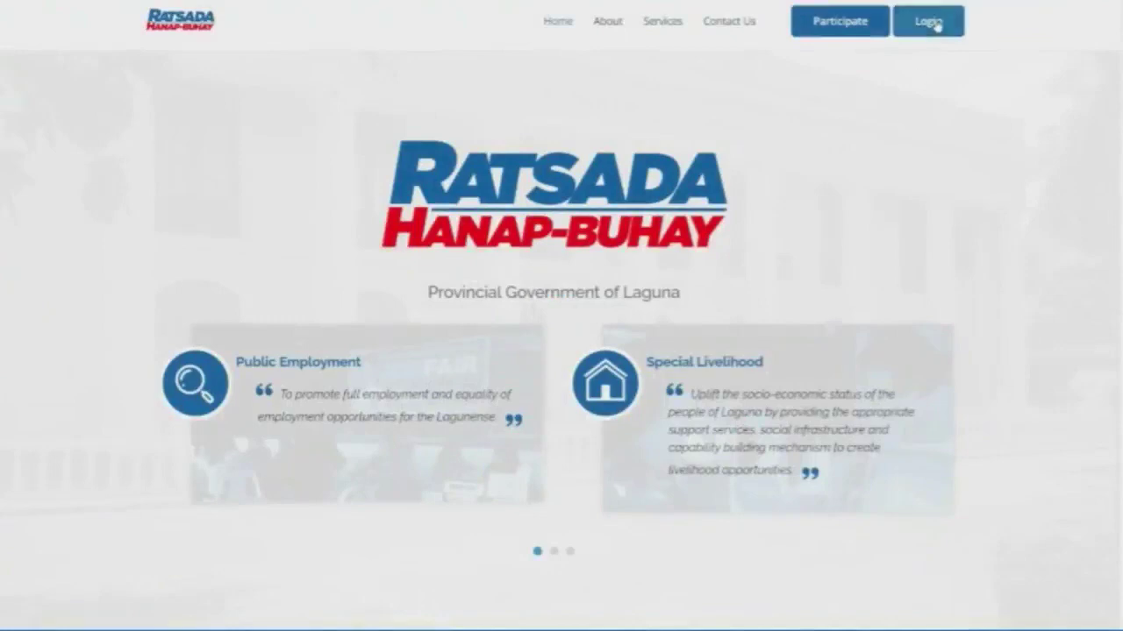
- Log in to the new administrator account with its username and account password
click(932, 22)
click(469, 299)
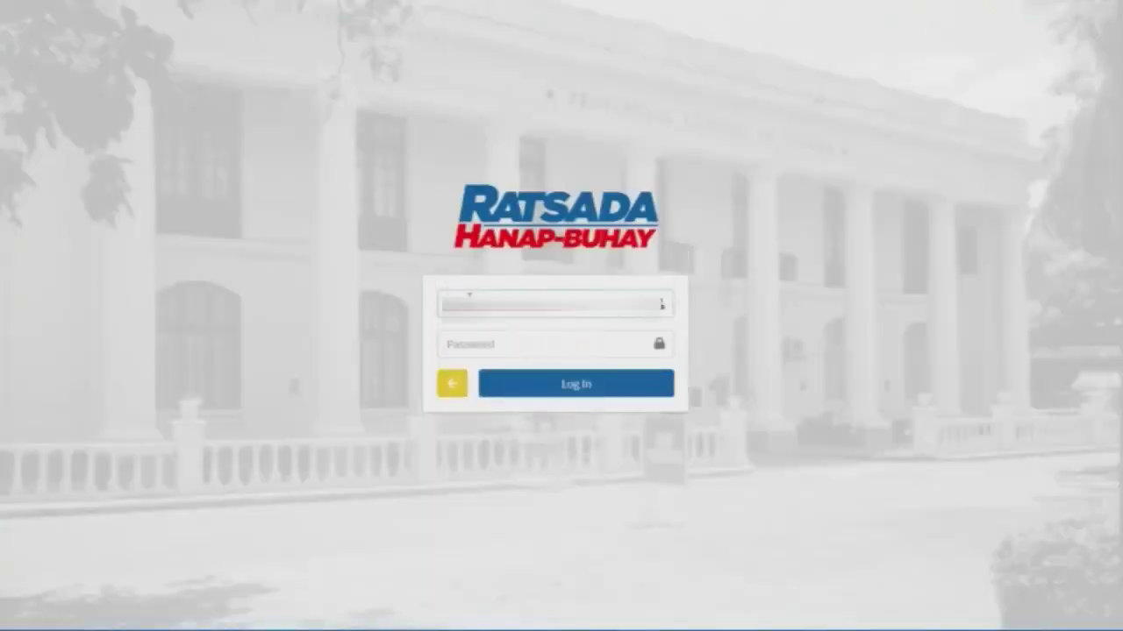
click(460, 353)
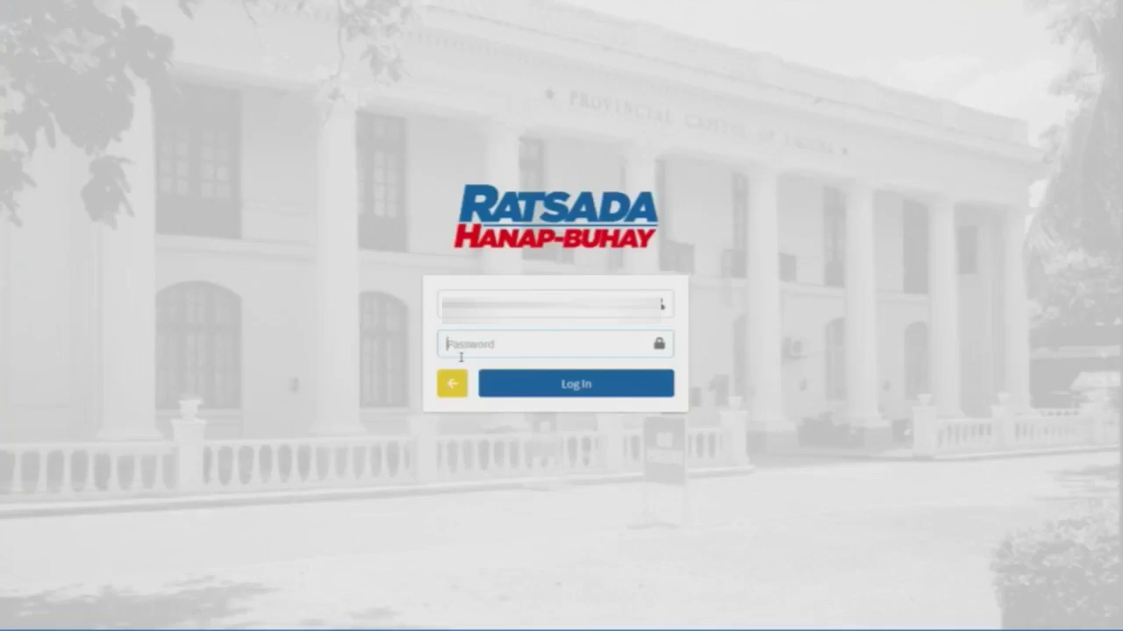
text(••••••••)
key(Return)
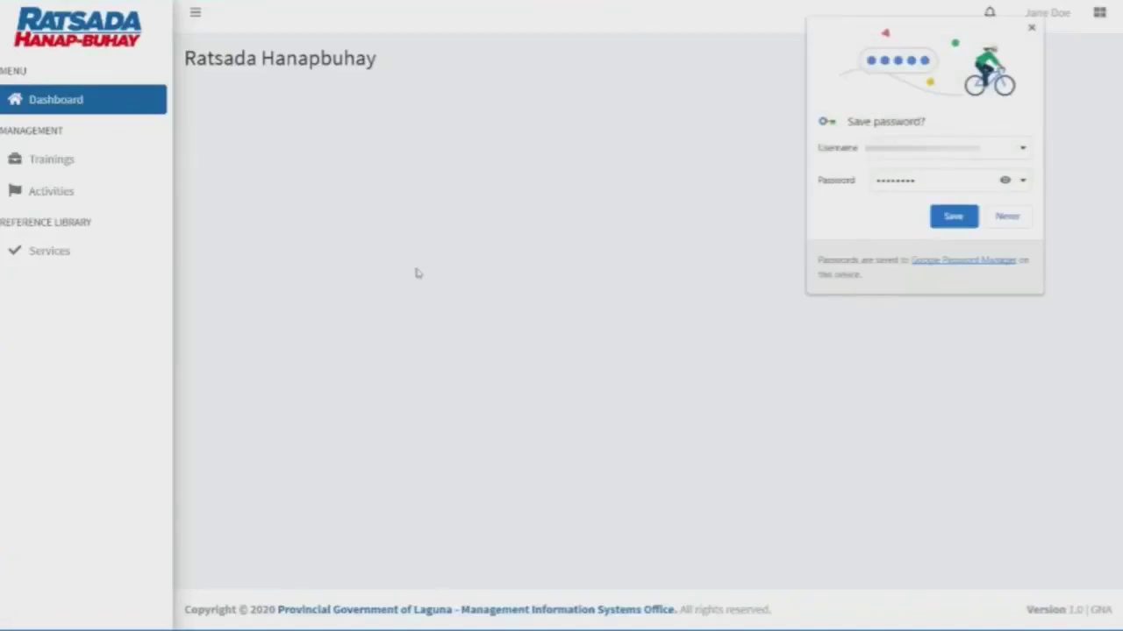
- Dismiss the browser's offer to save the login password
click(1032, 17)
click(1032, 17)
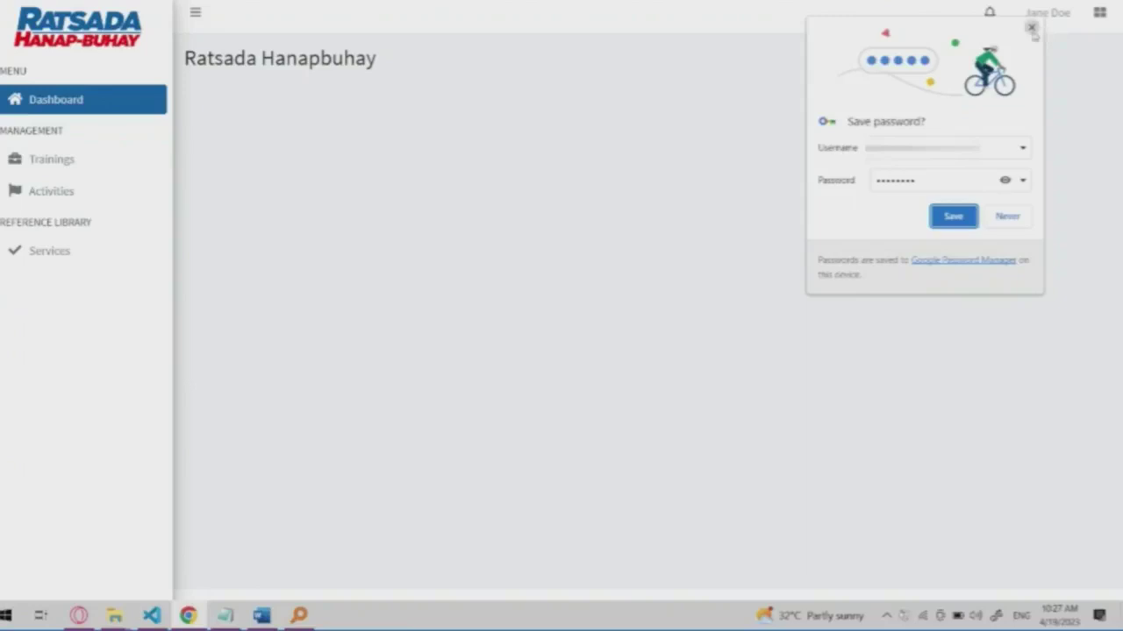
click(1032, 26)
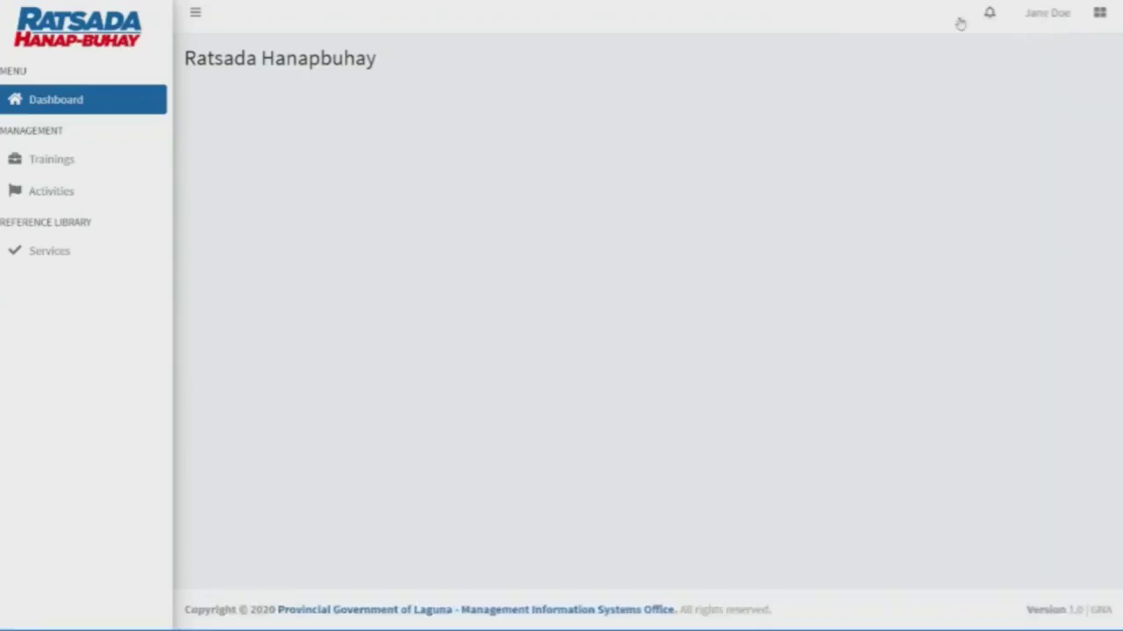
- Start a new service in the Services reference library and name it INFORMATION SYSTEM DEVELOPMENT
click(42, 253)
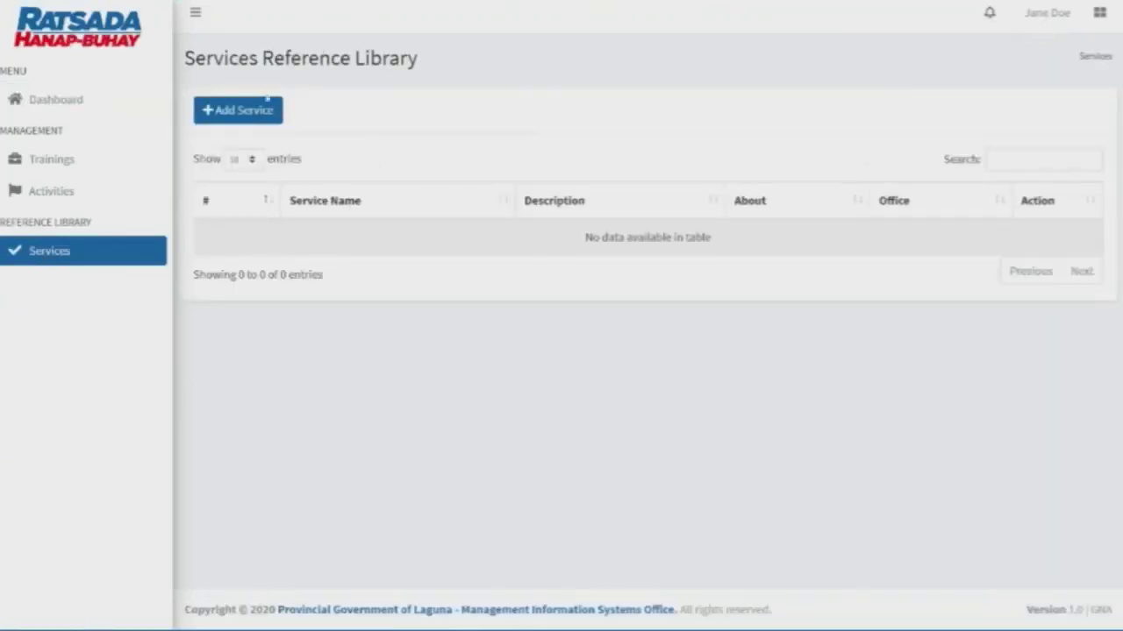
click(244, 111)
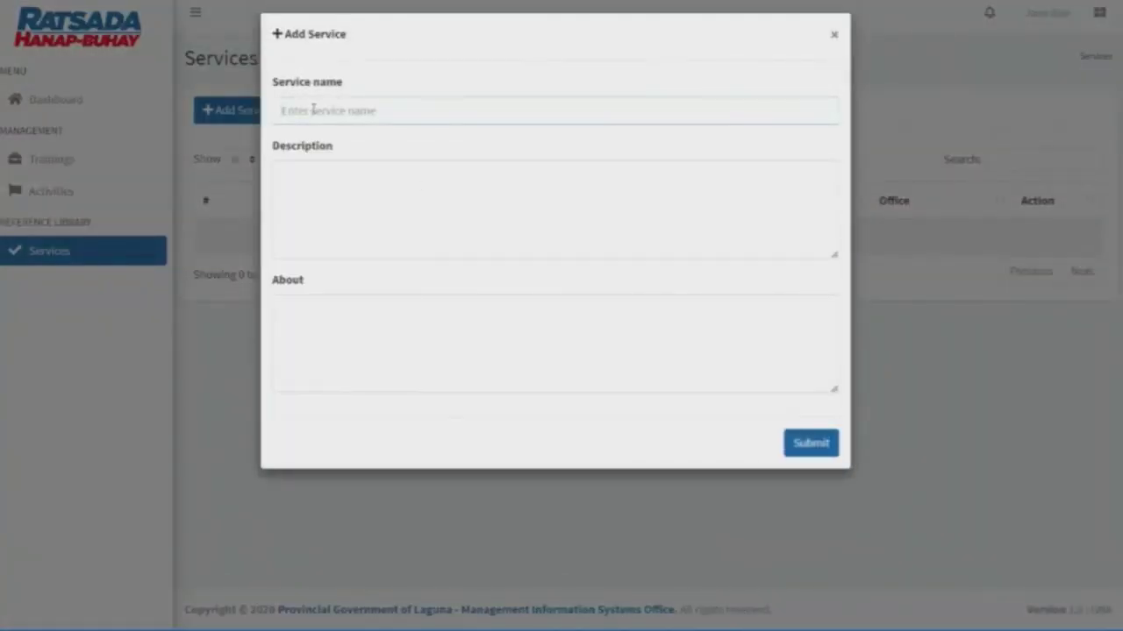
text(m)
key(BackSpace)
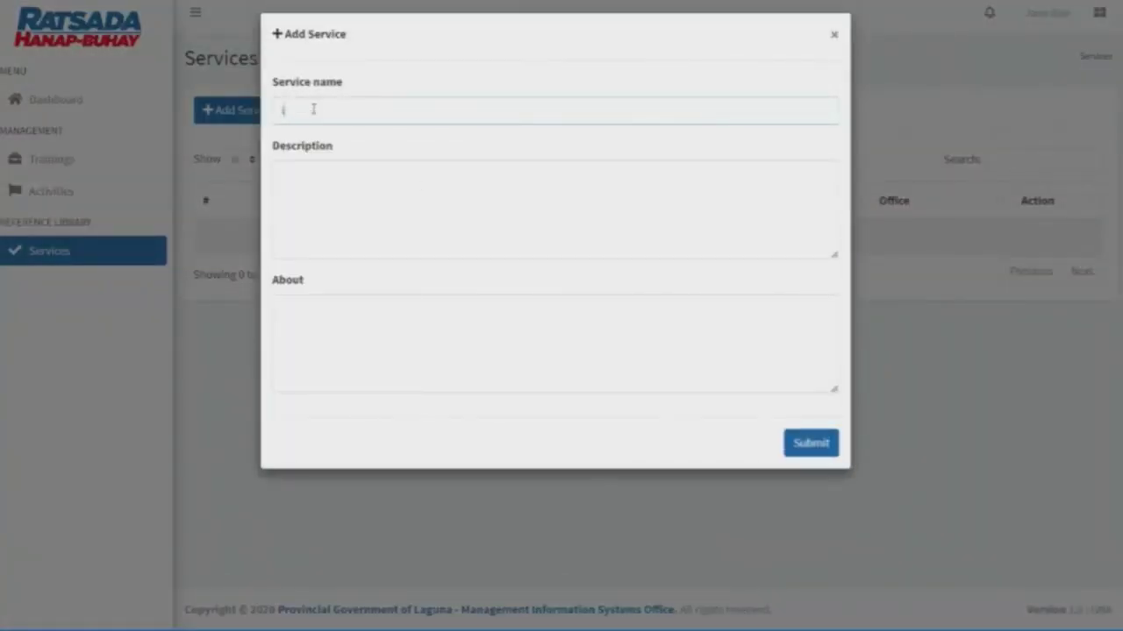
key(Caps_Lock)
text(MNFORMATION SY)
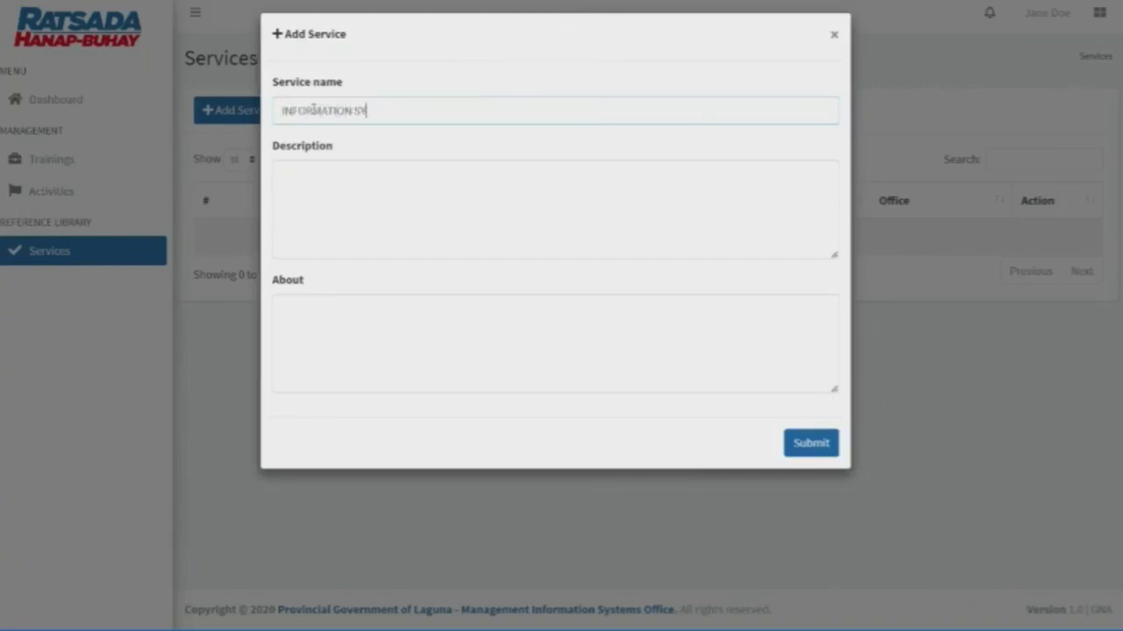
text(STEM DEVELOP)
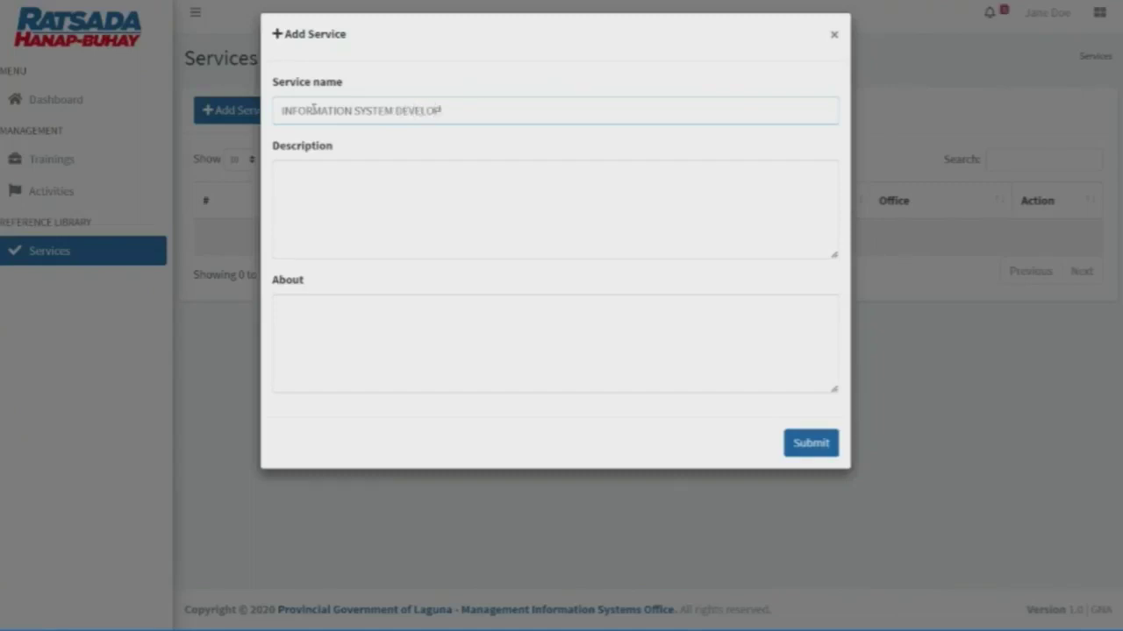
text(MENT)
- Copy the service name into the Description and About fields and submit the new service
key(ctrl+a)
key(ctrl+c)
click(383, 197)
key(ctrl+v)
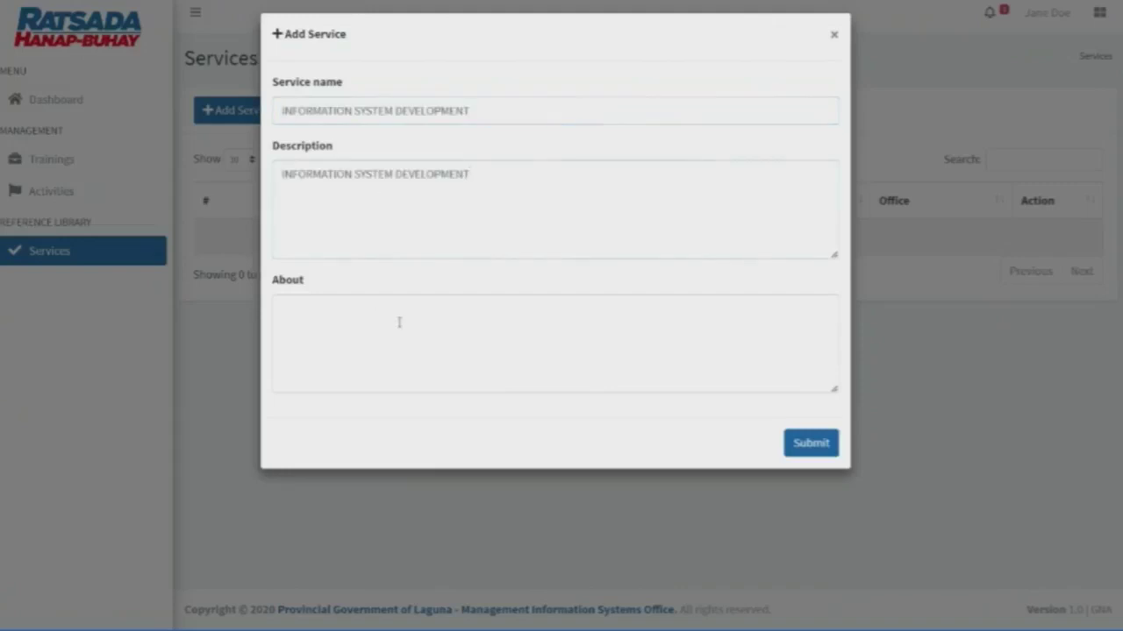
key(ctrl+v)
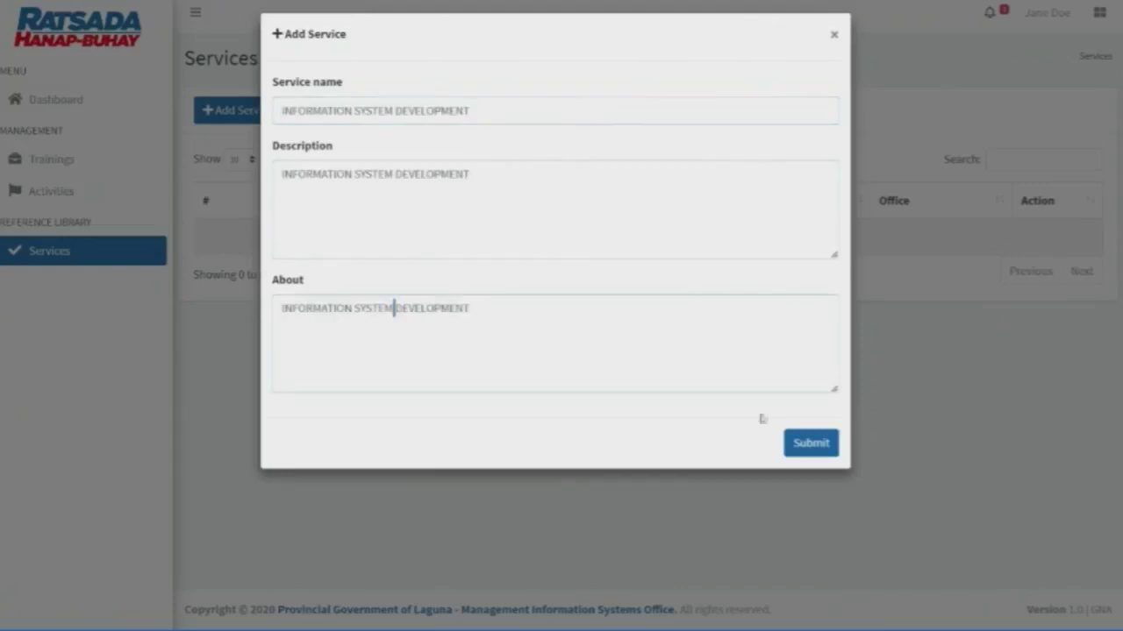
click(820, 441)
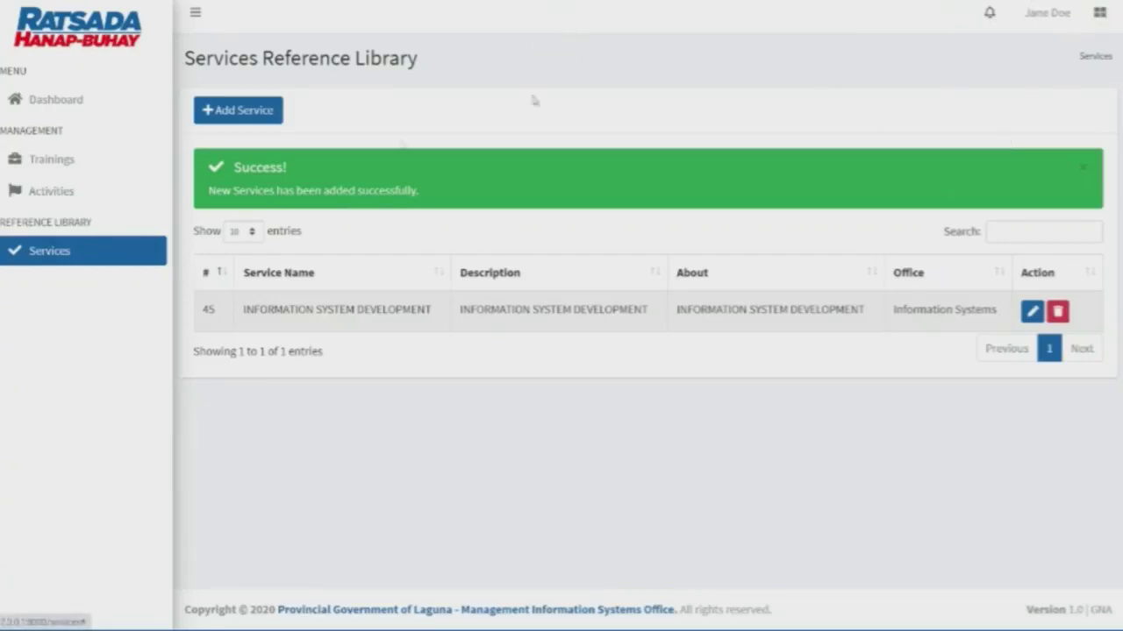
- Start a new training in Training Management and open the file chooser for its cover photo
click(54, 160)
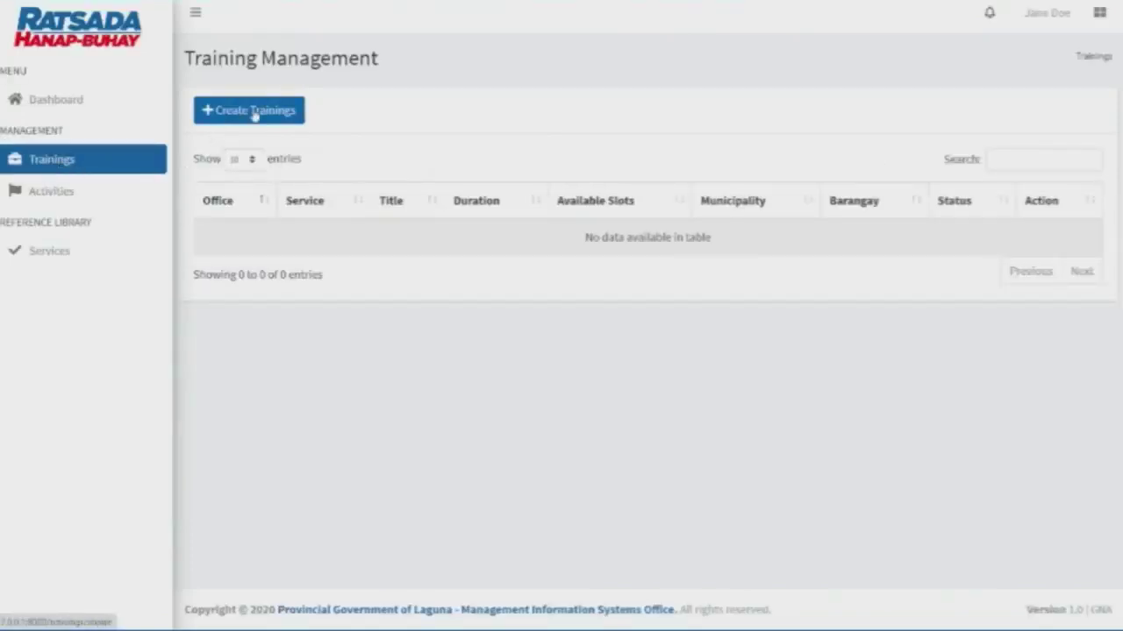
click(255, 113)
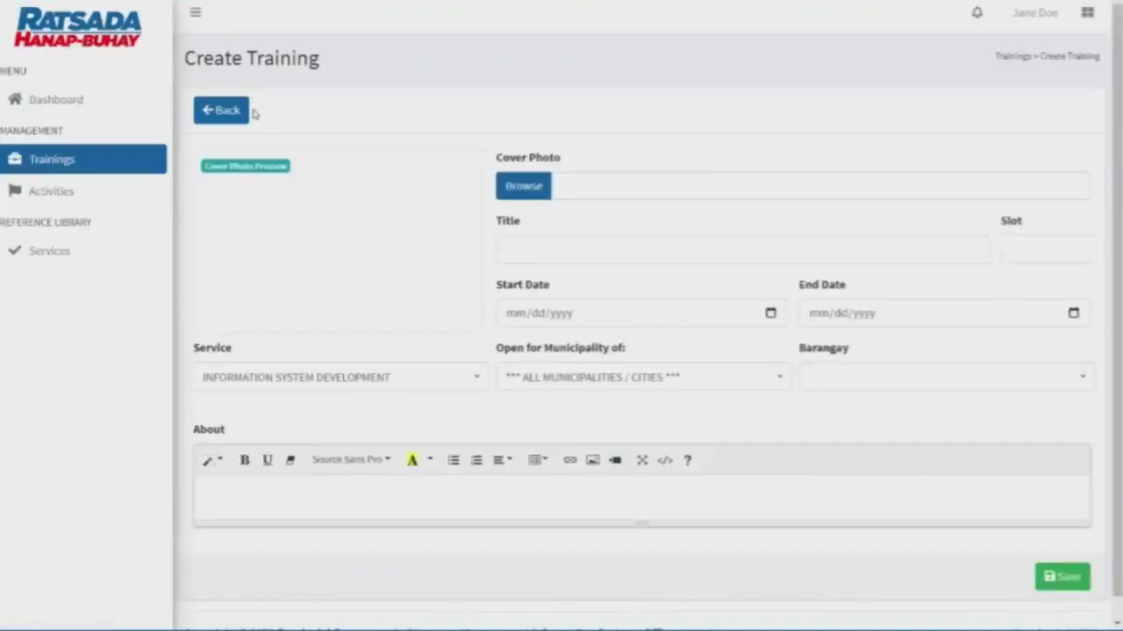
click(544, 189)
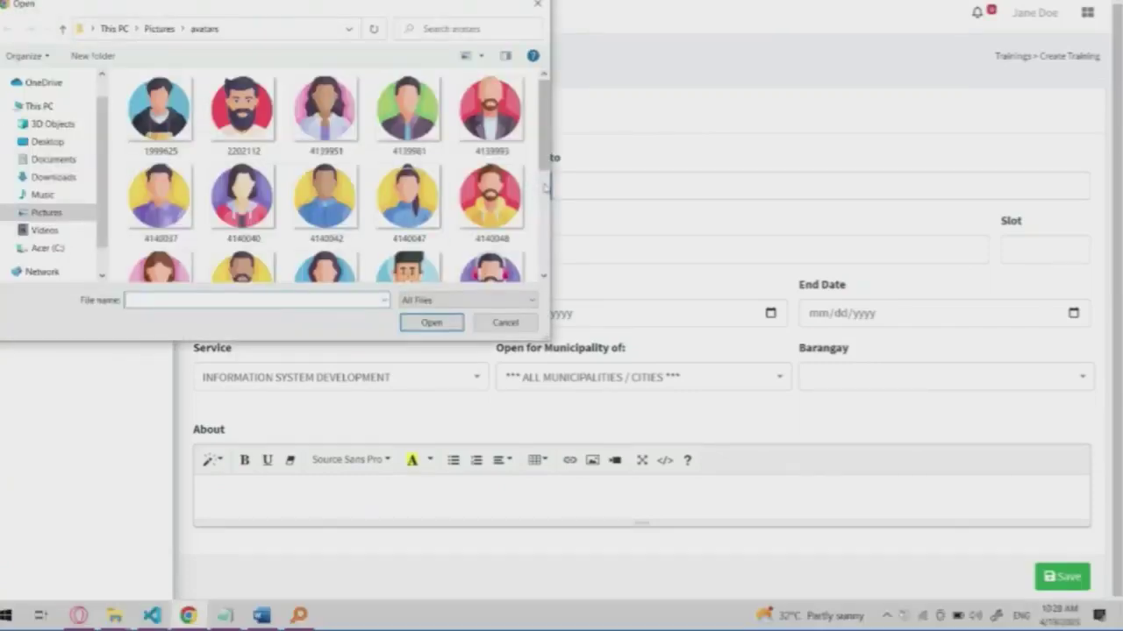
- Browse to the IMAGES folder within RATSADA DEMO on the Desktop, moving and enlarging the file chooser for a better view
click(48, 141)
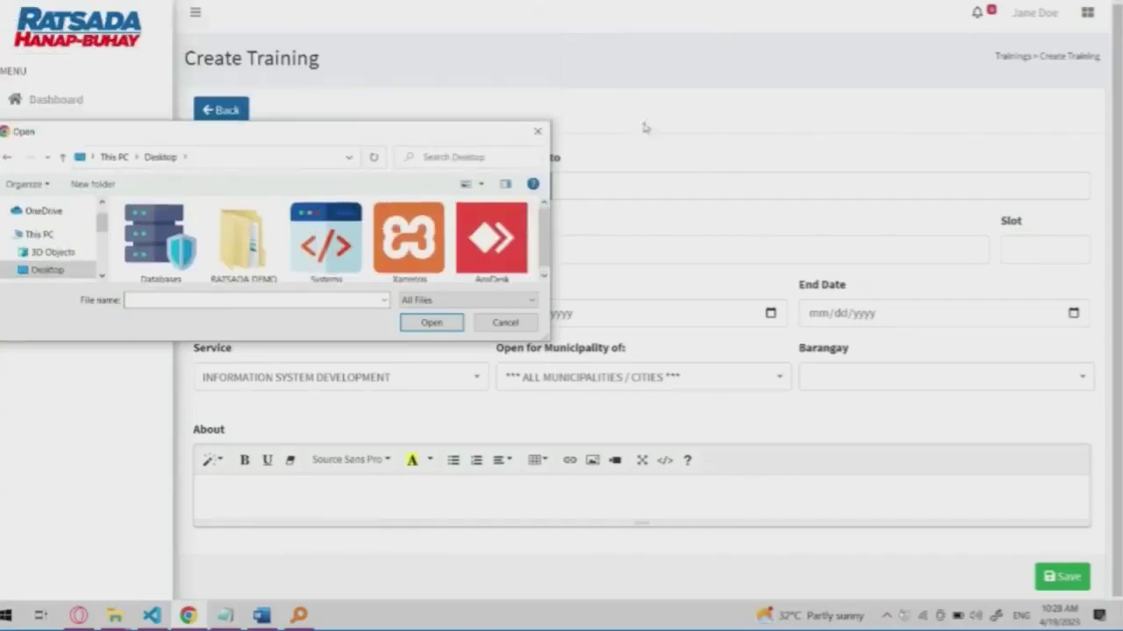
drag(434, 127, 538, 48)
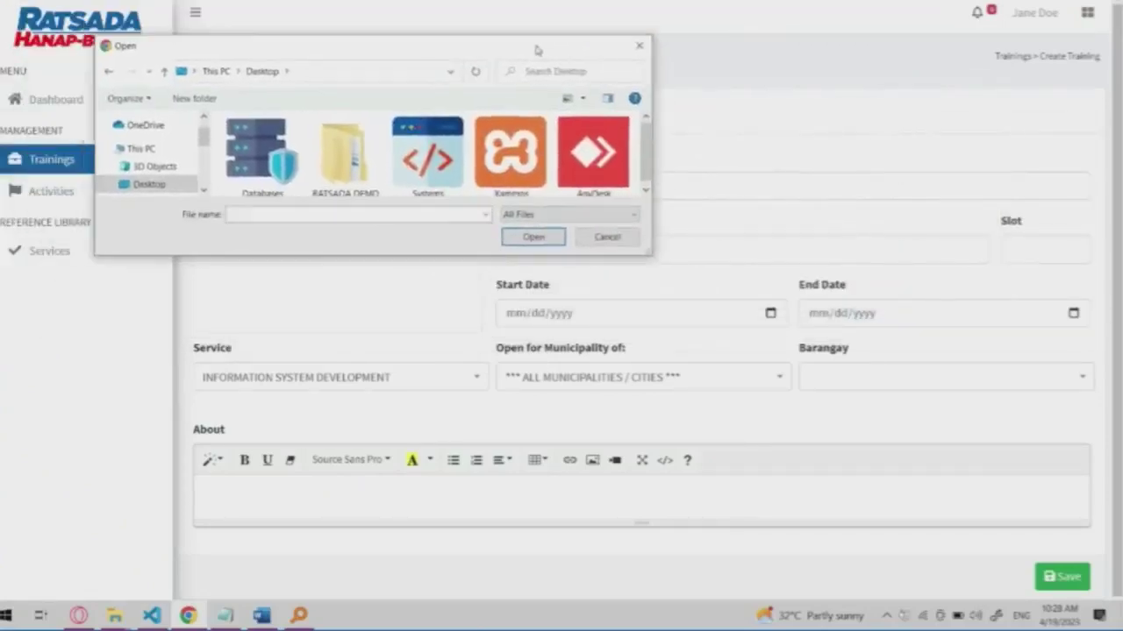
double_click(359, 152)
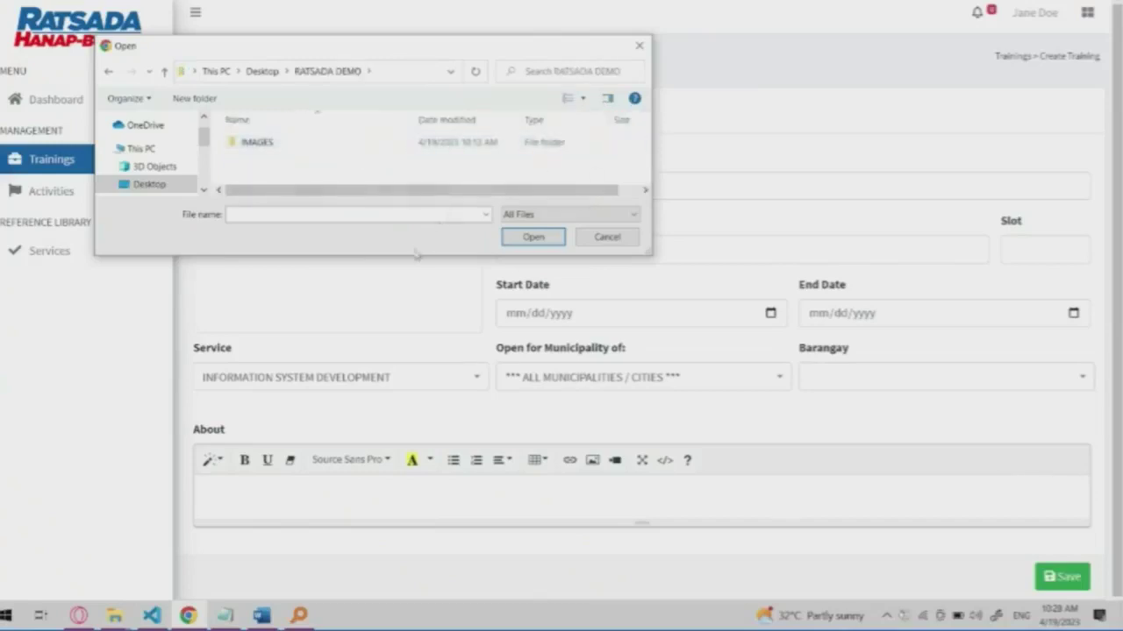
drag(414, 255, 414, 455)
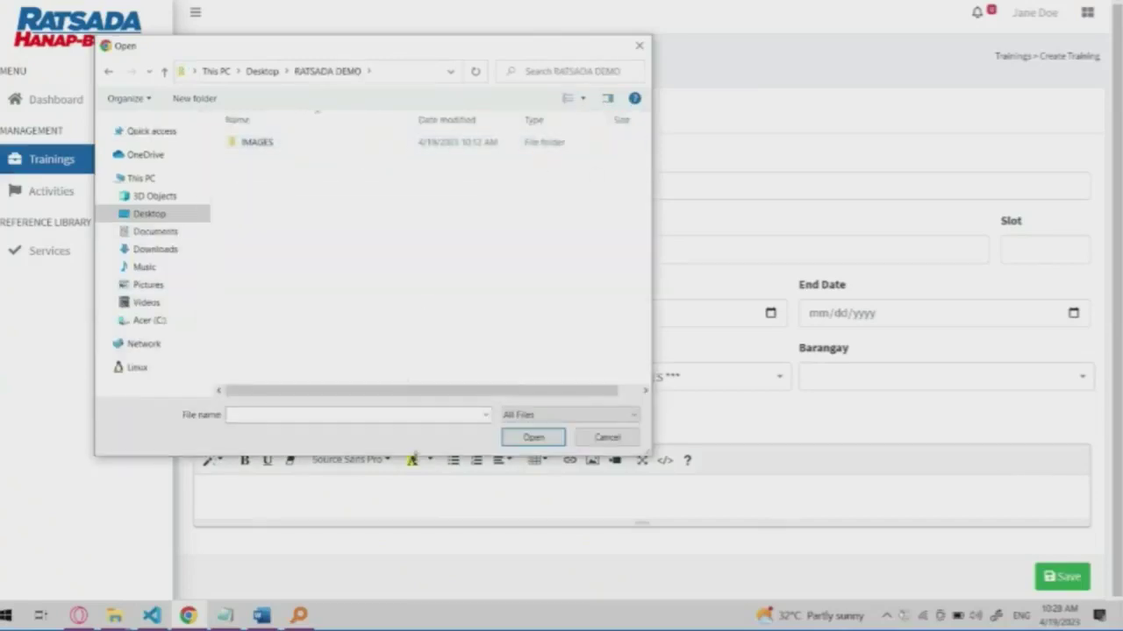
click(273, 150)
double_click(272, 149)
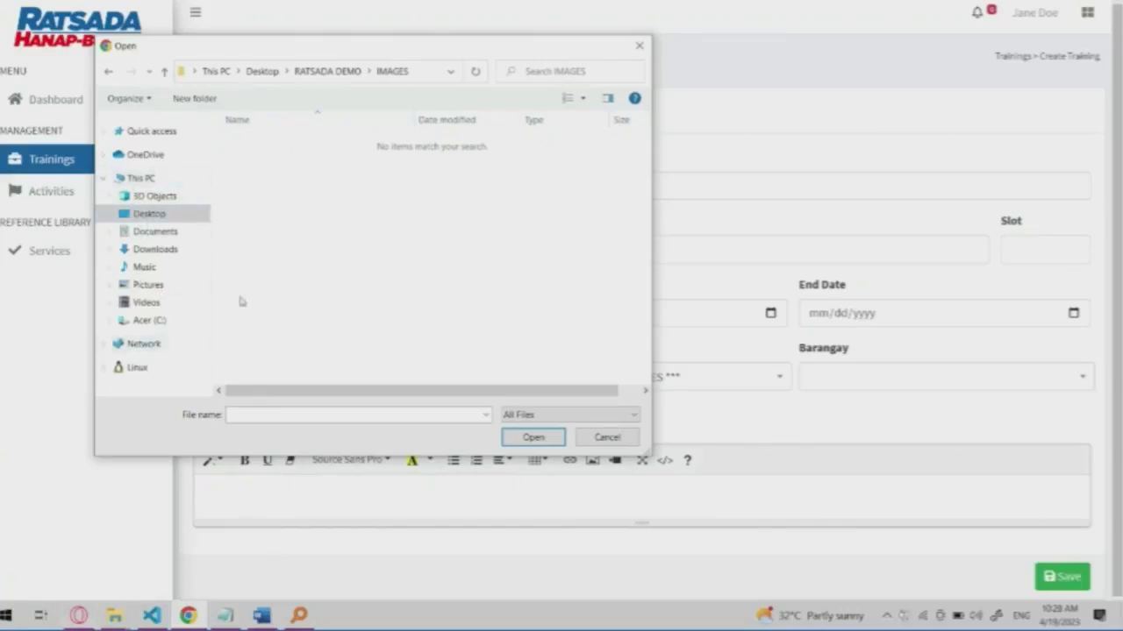
- Check the other browser for the programmer flat-design picture, return, and attach that image as the training's cover photo
click(78, 616)
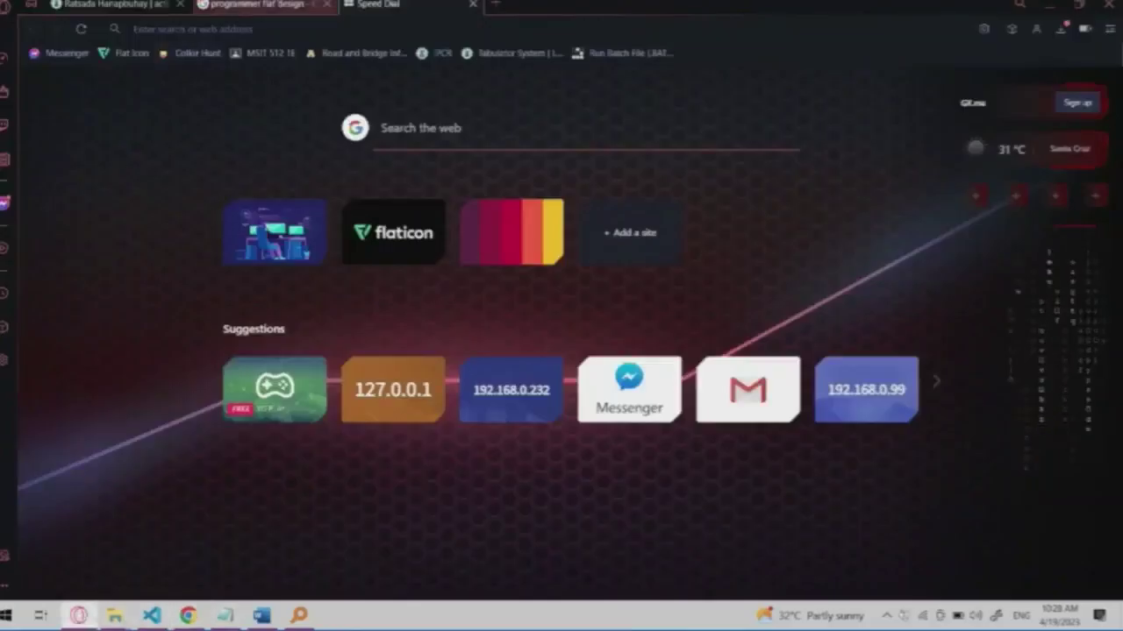
key(alt+Tab)
click(354, 142)
click(519, 438)
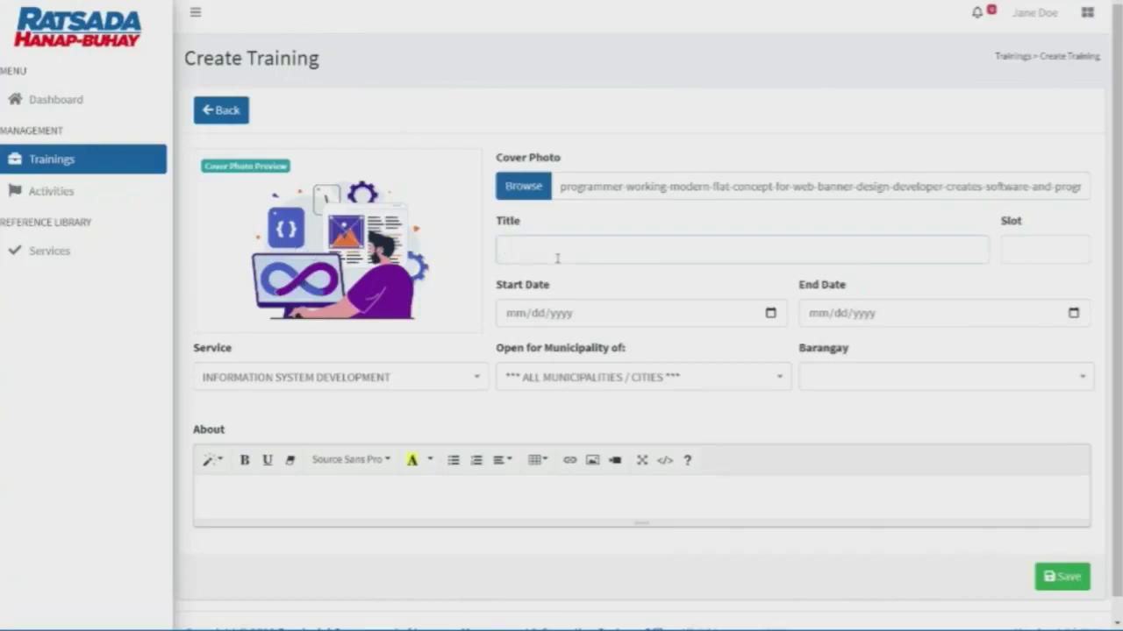
- Enter Programming as the training's title
text(P)
key(Caps_Lock)
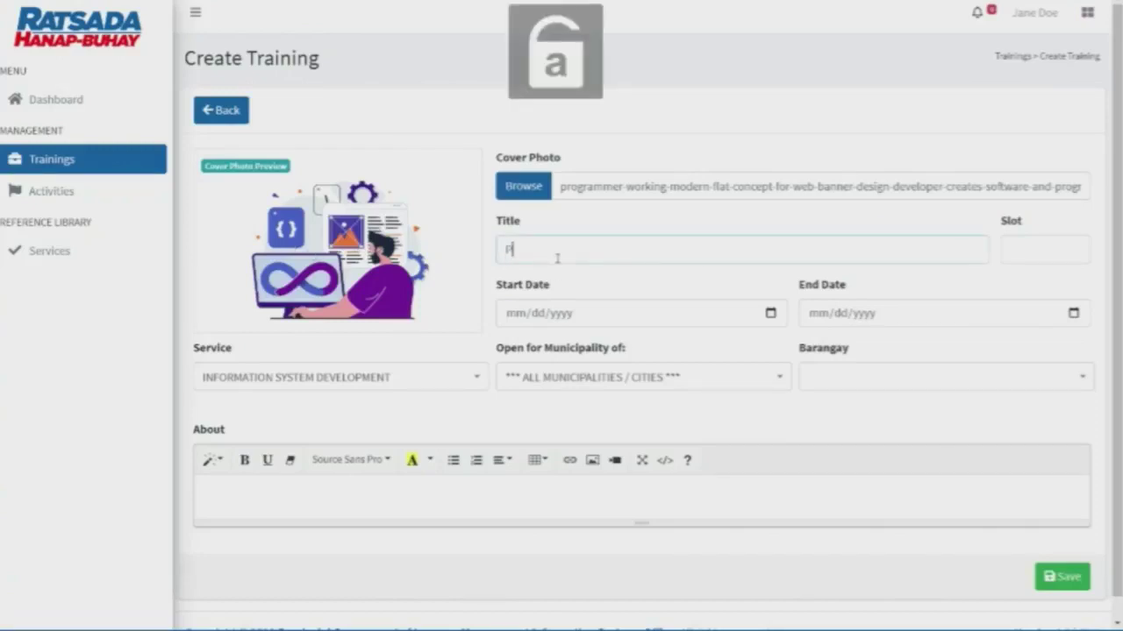
text(rogramming)
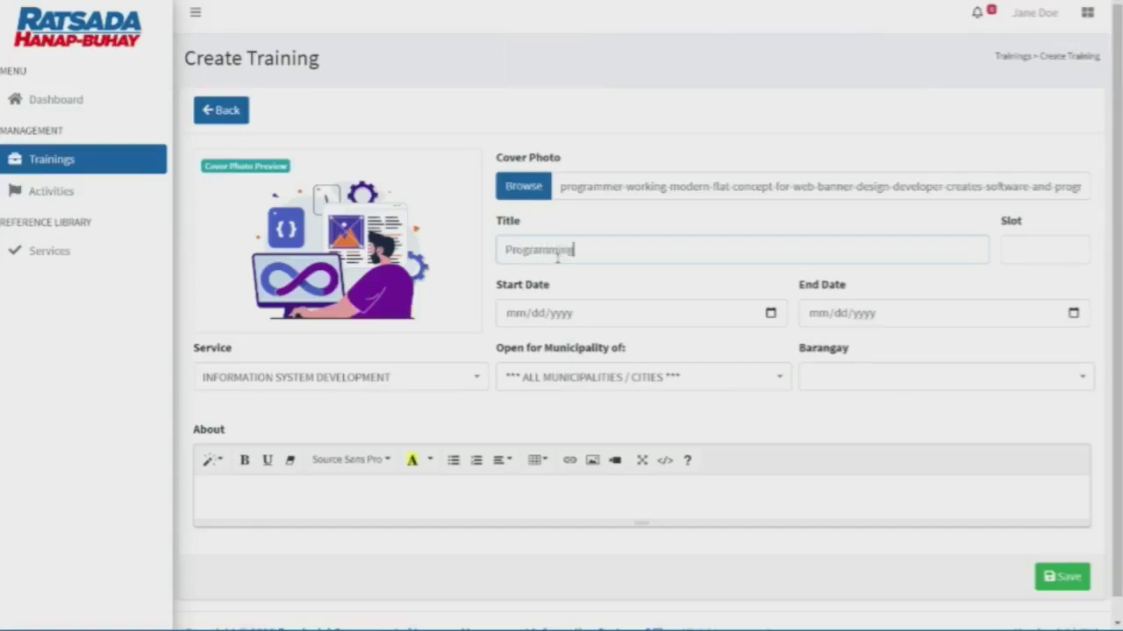
- Set the training's start date to 04/19/2023 and its end date to 04/21/2023
click(512, 312)
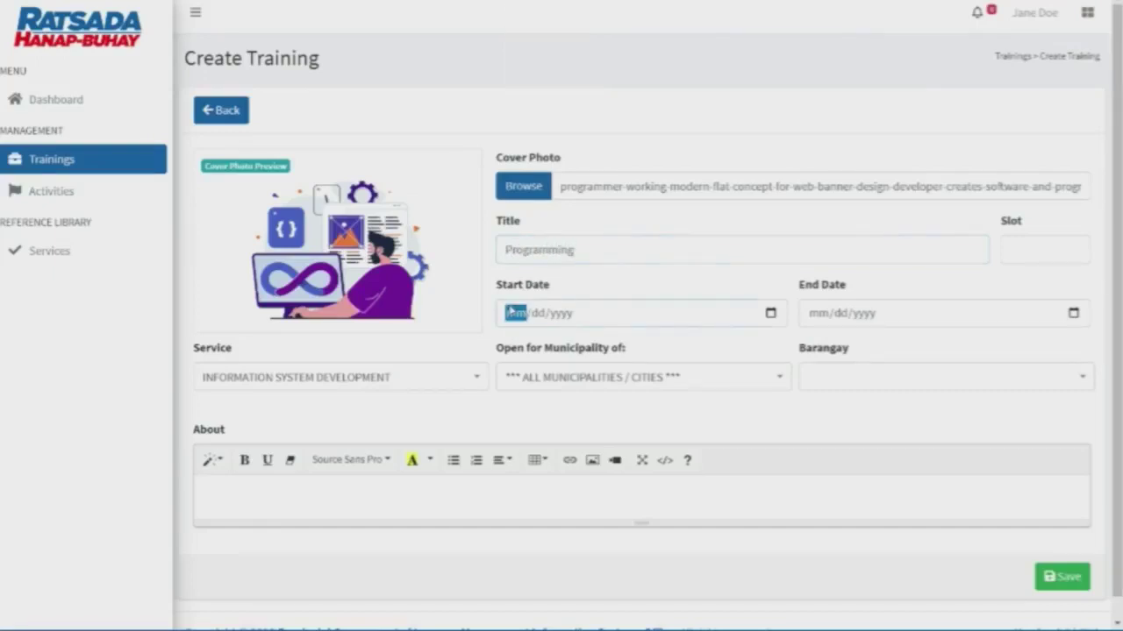
click(770, 313)
click(574, 455)
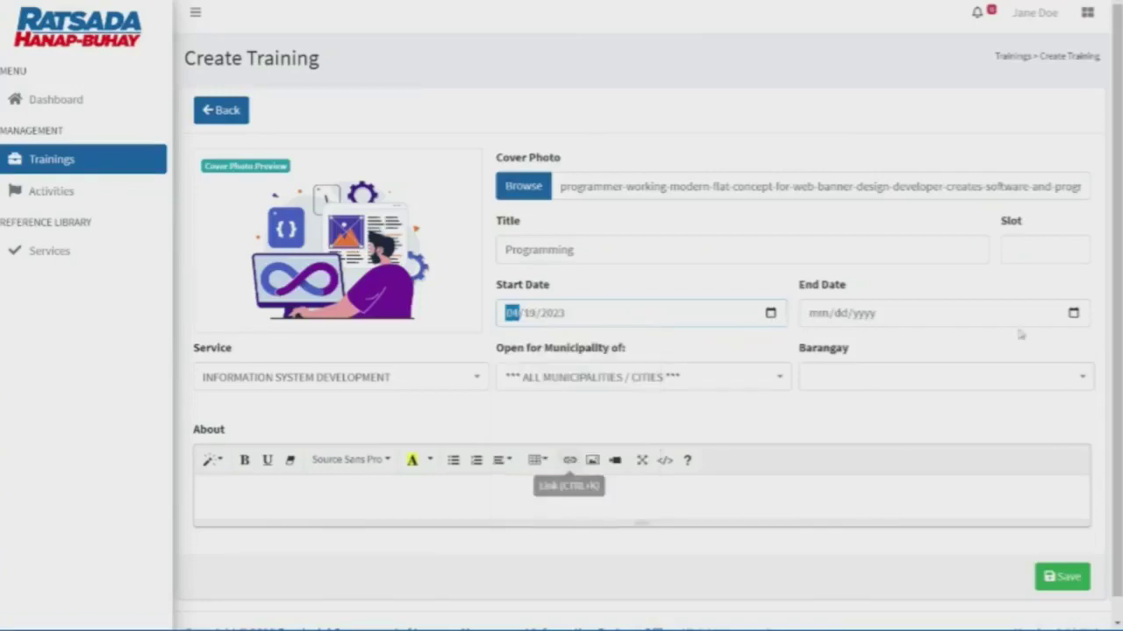
click(1075, 315)
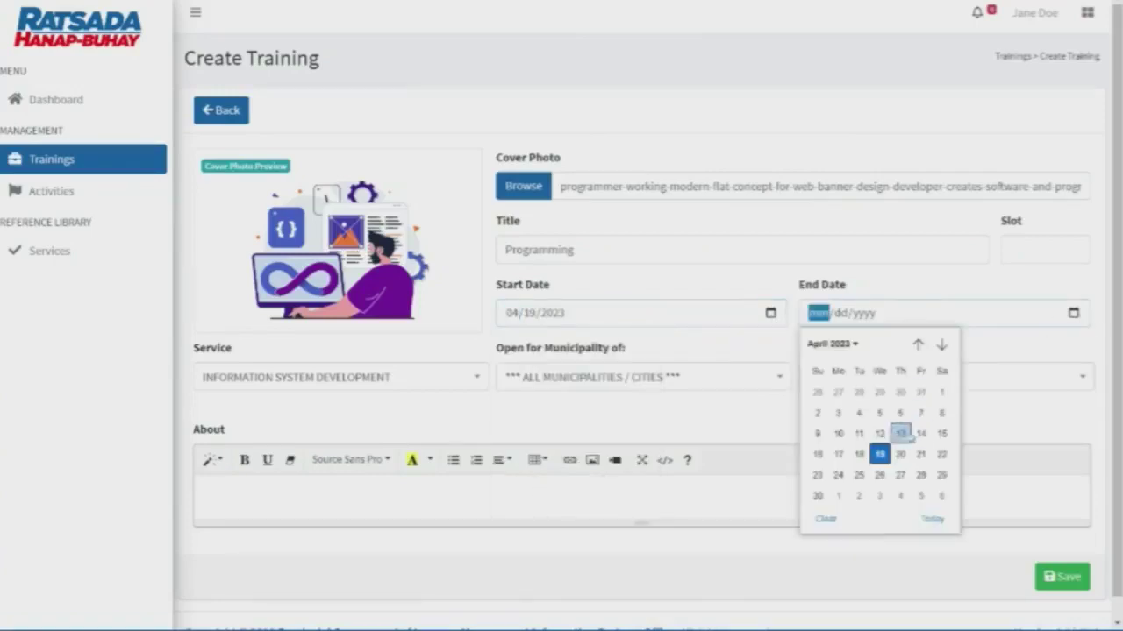
click(921, 454)
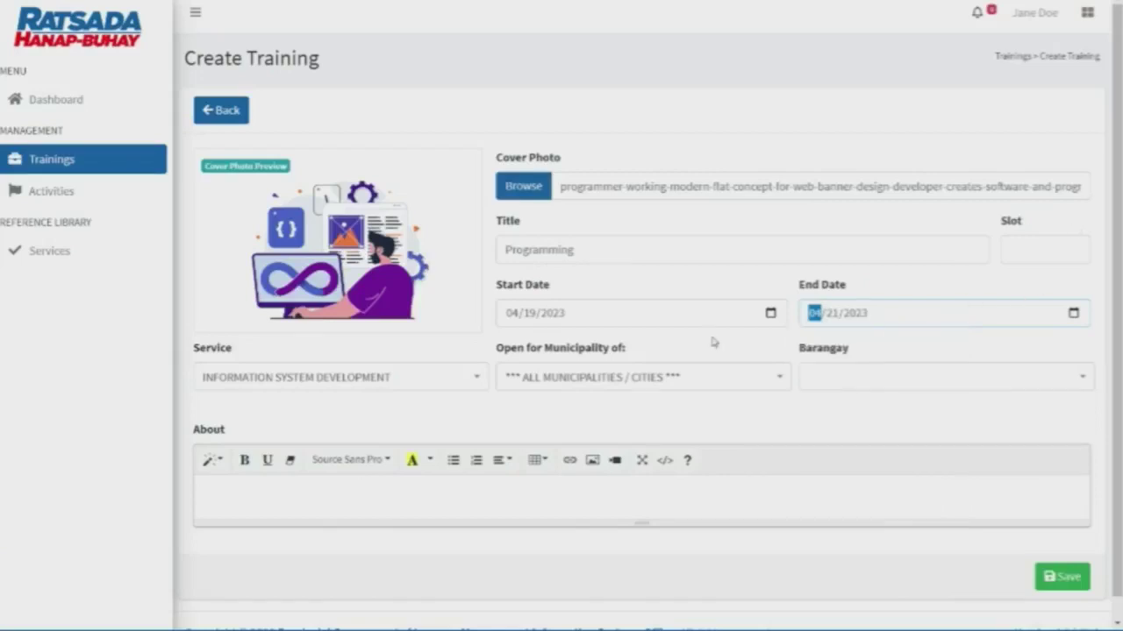
- Choose INFORMATION SYSTEM DEVELOPMENT as the service and open the training for all municipalities and cities
click(279, 377)
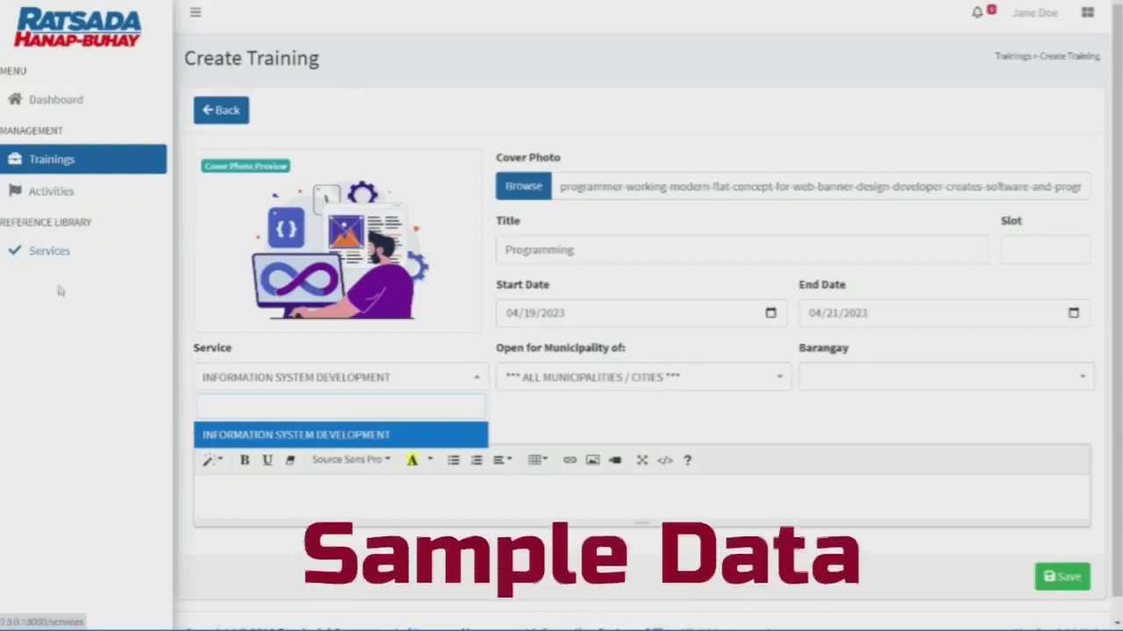
click(250, 435)
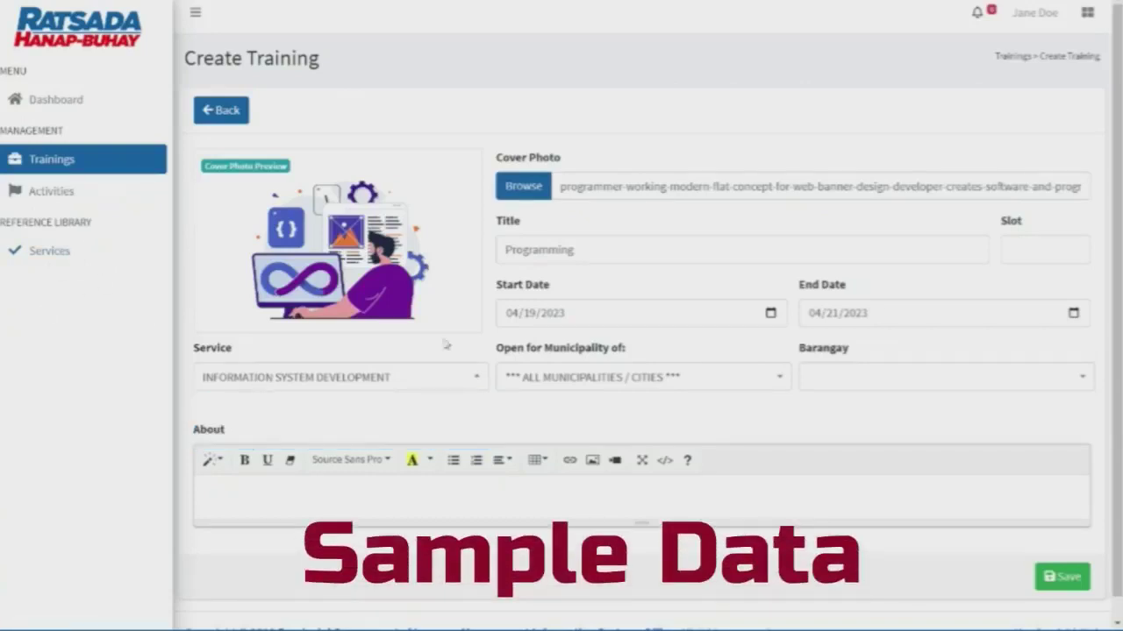
click(550, 381)
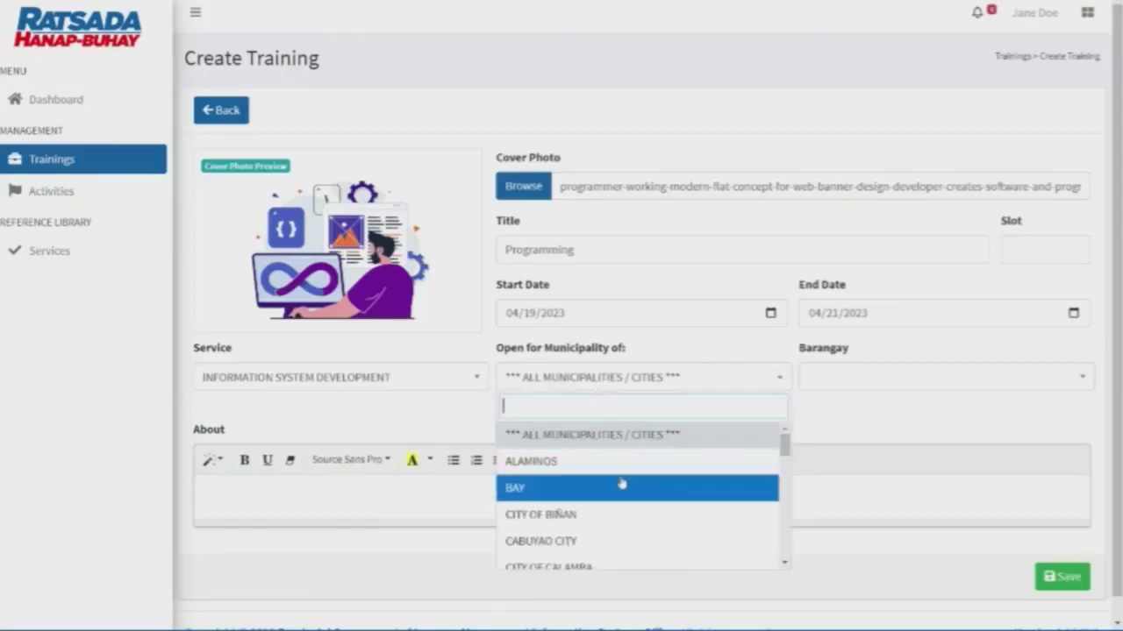
scroll(621, 484, down, 2)
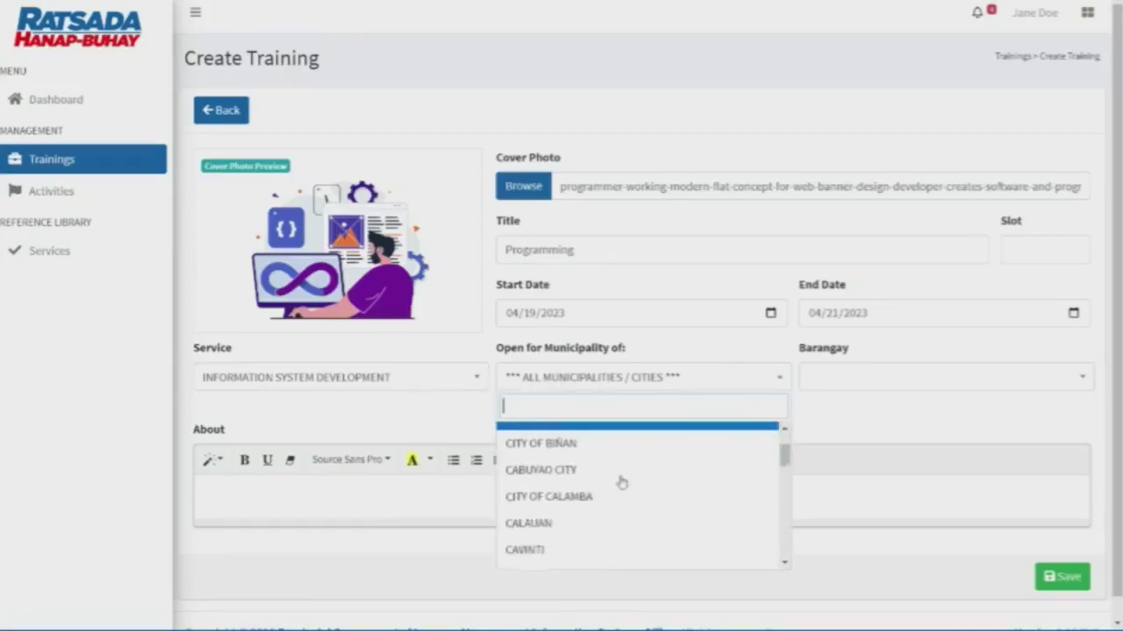
scroll(621, 484, up, 2)
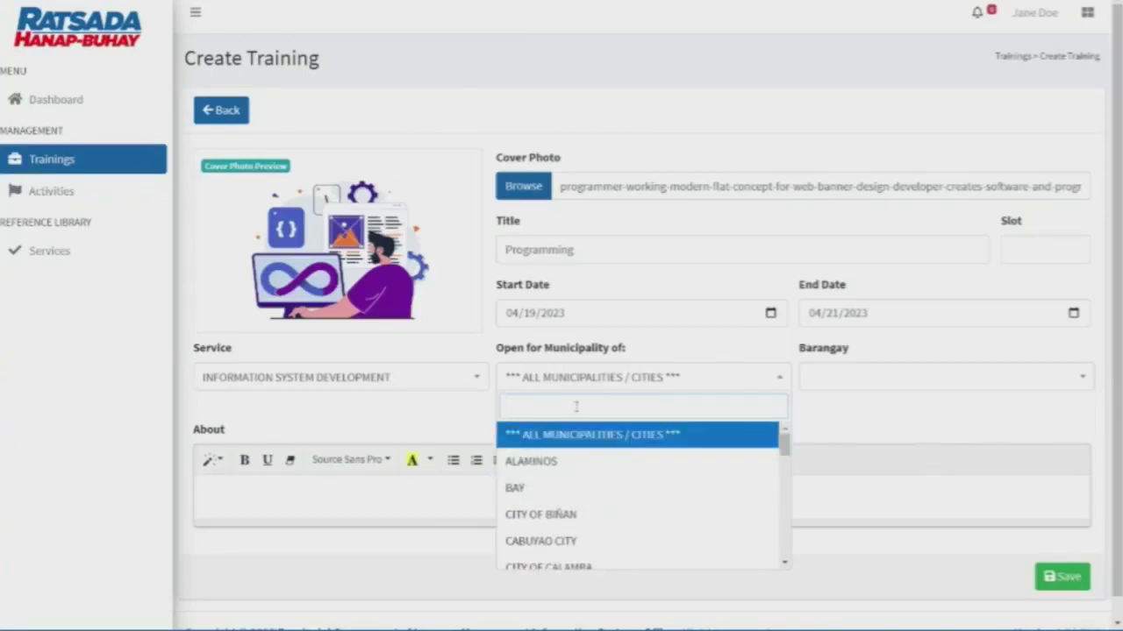
scroll(665, 527, down, 2)
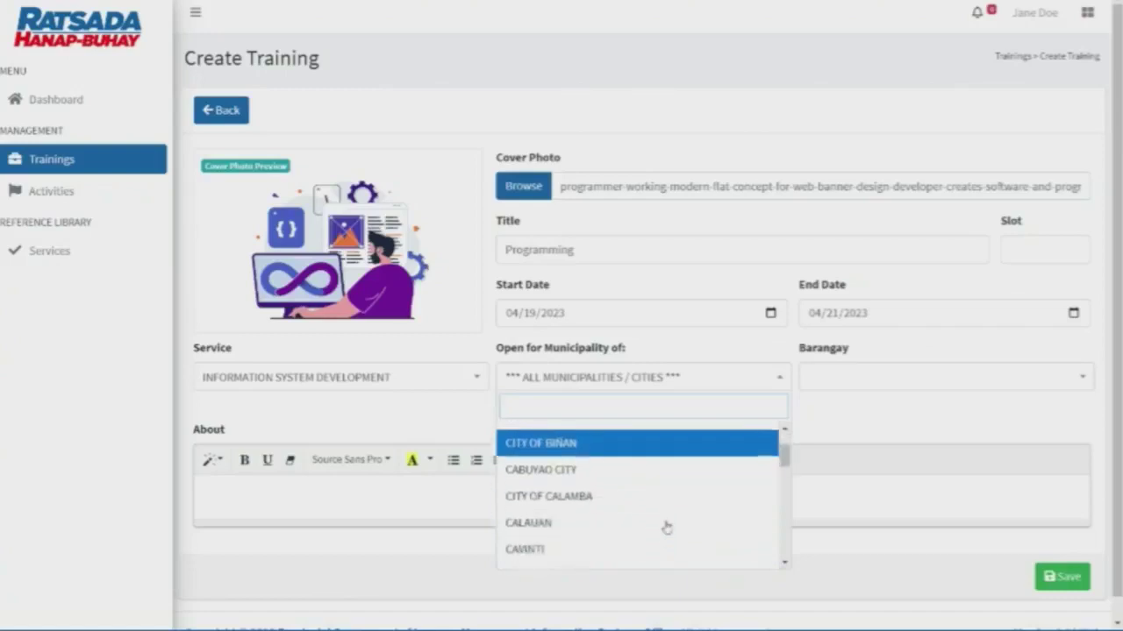
scroll(666, 527, up, 2)
click(593, 438)
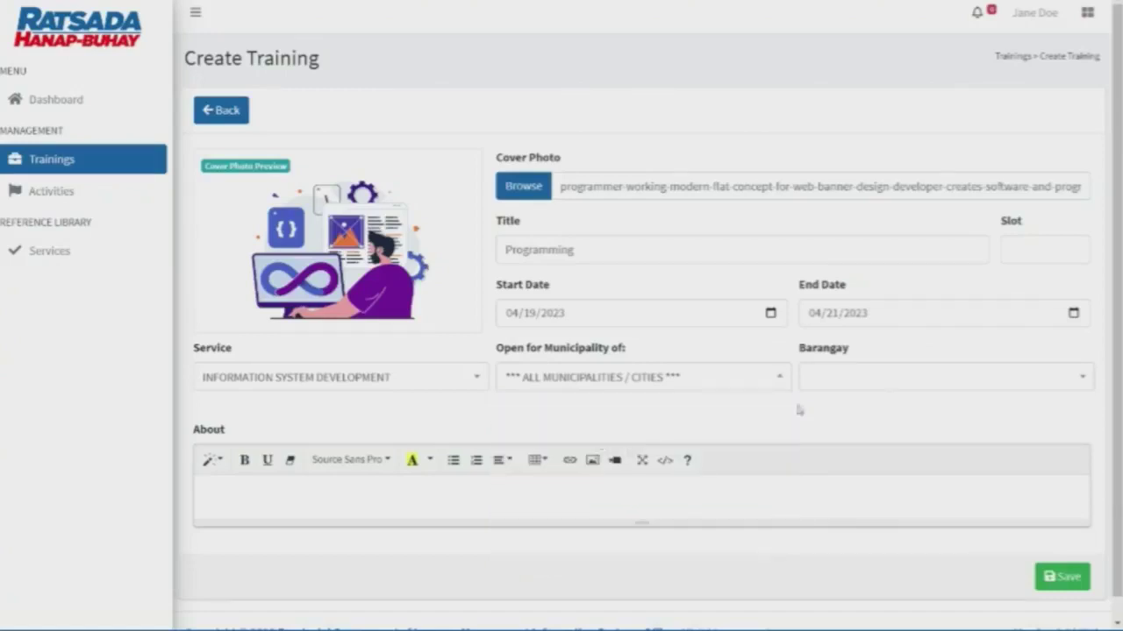
- Check which barangay options are offered while all municipalities and cities are selected
click(868, 378)
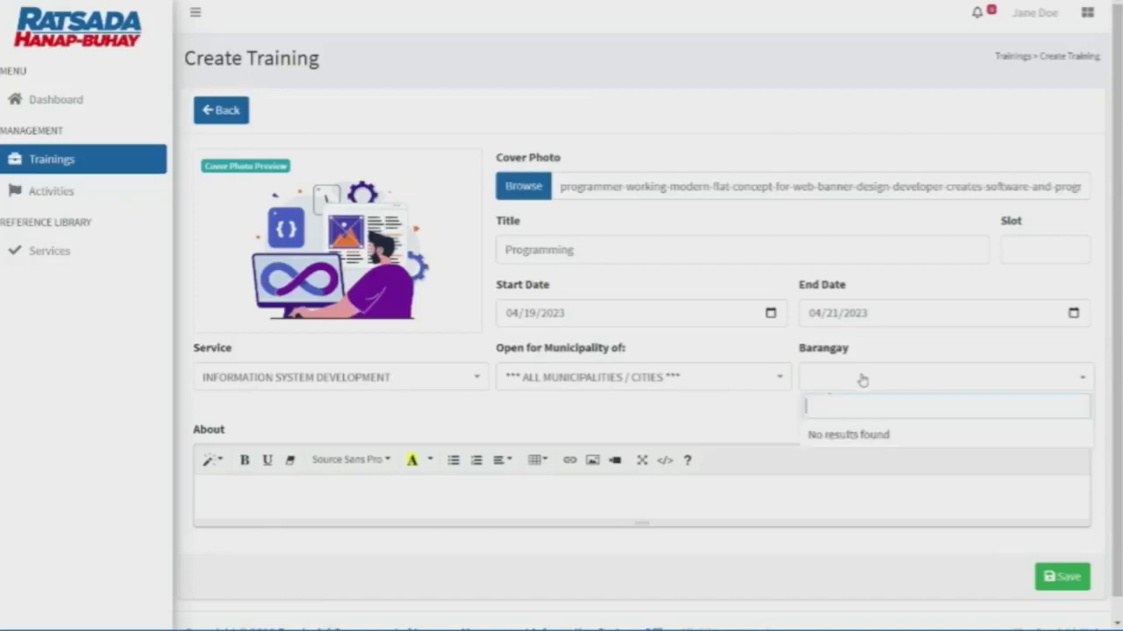
click(767, 377)
click(855, 383)
click(687, 432)
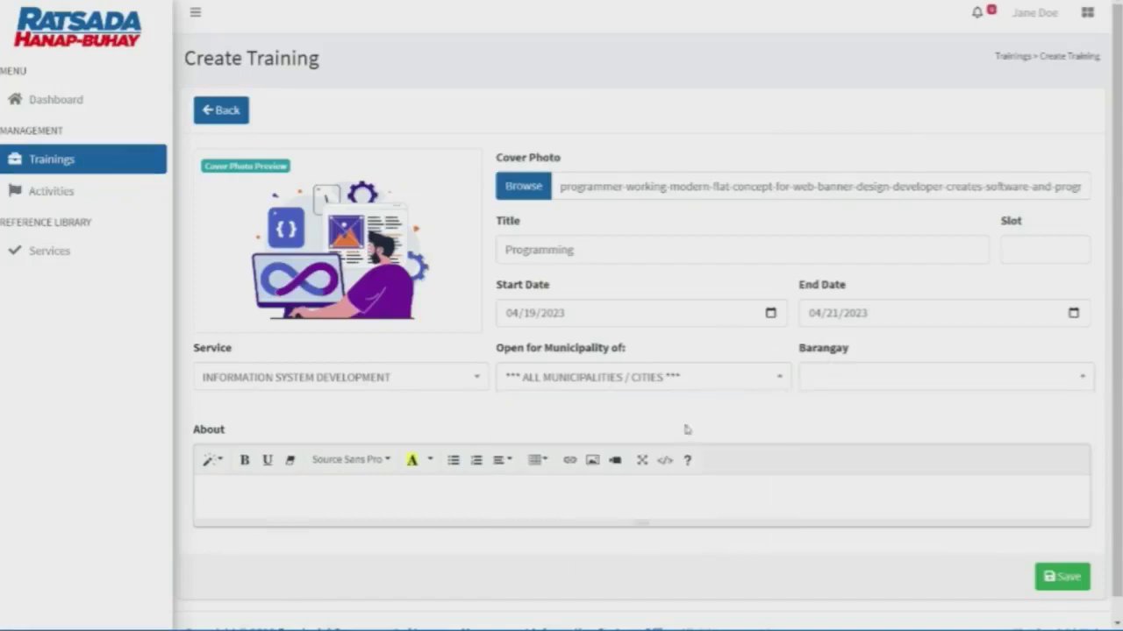
- Set the training's municipality to PAETE and look through the barangay options offered for it
click(619, 380)
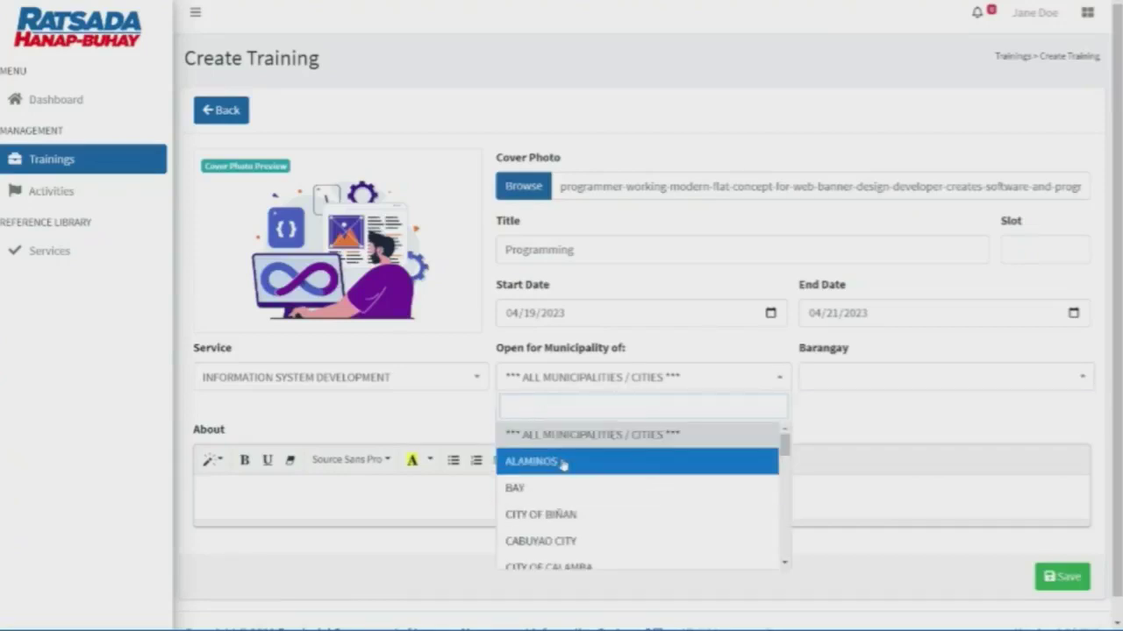
text(pae)
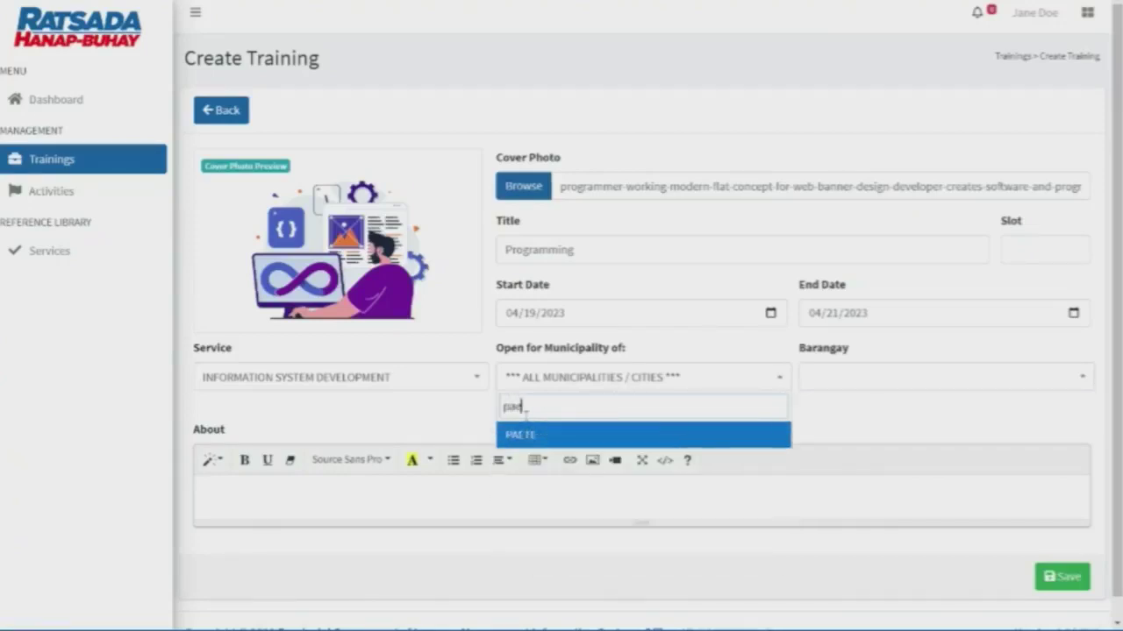
click(527, 421)
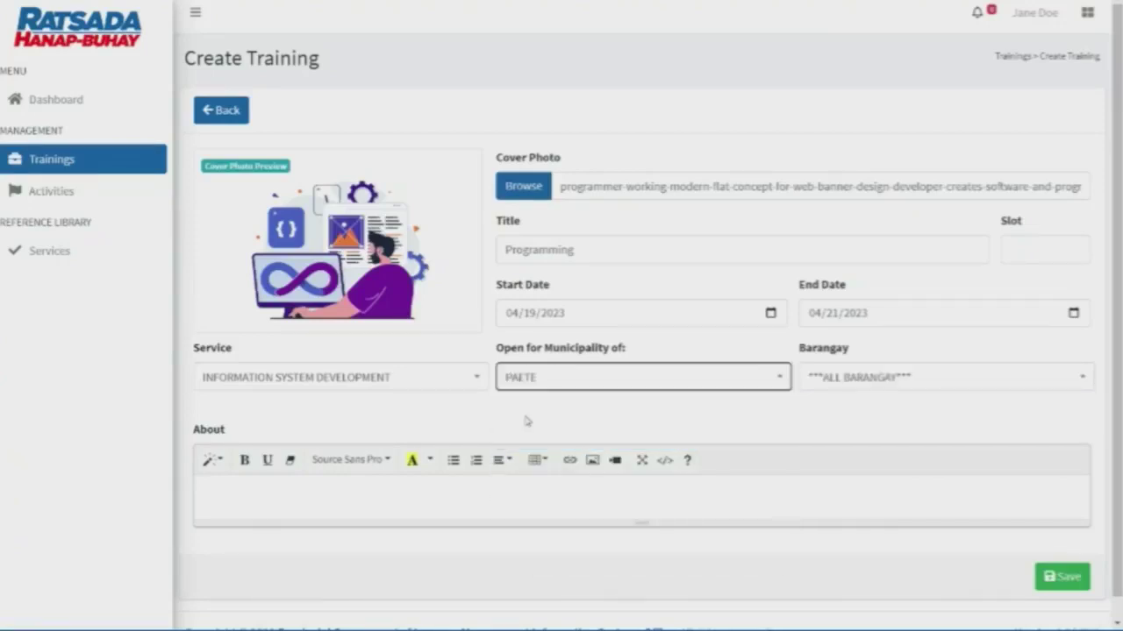
click(894, 382)
scroll(845, 493, down, 1)
scroll(844, 465, up, 1)
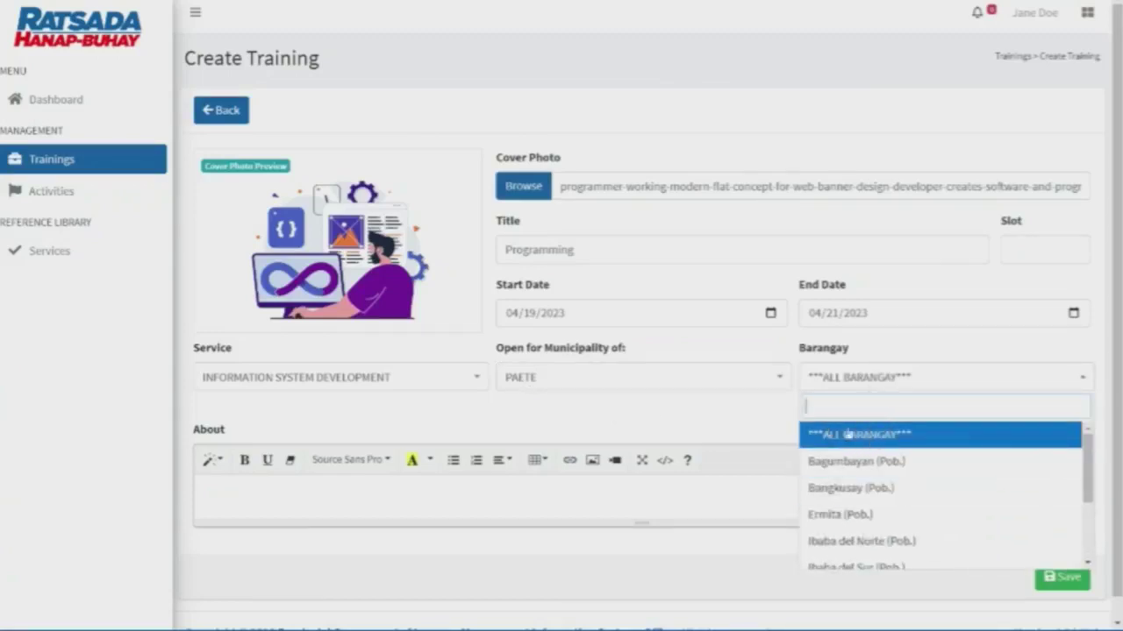
click(580, 412)
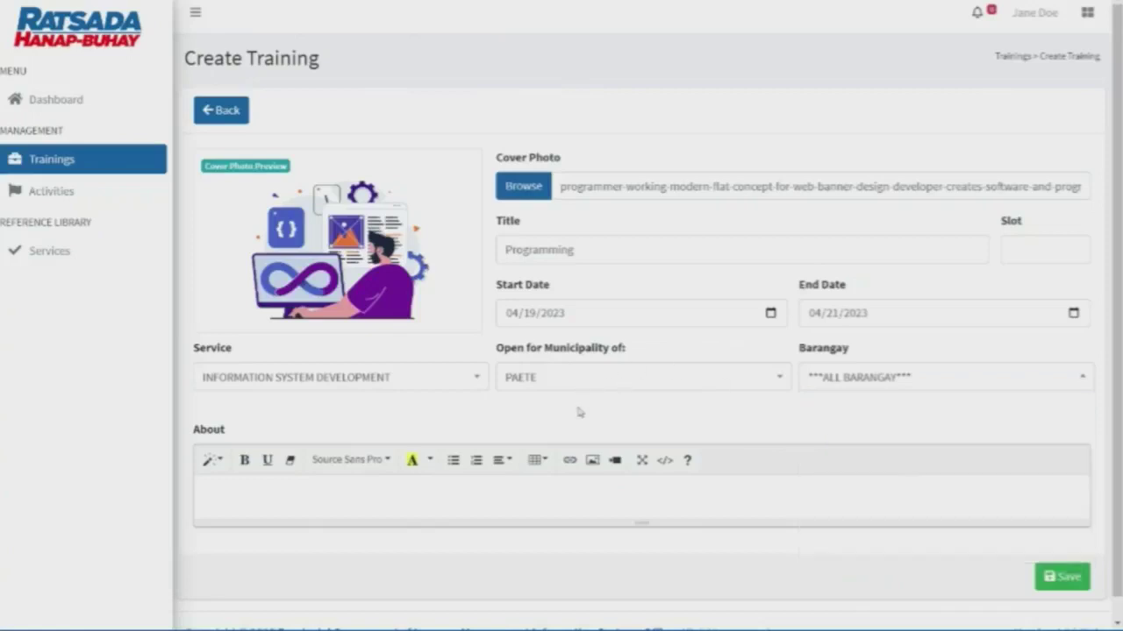
- Set the training's municipality back to all municipalities and cities and check that the barangay choice is all barangays
click(552, 387)
scroll(526, 440, up, 5)
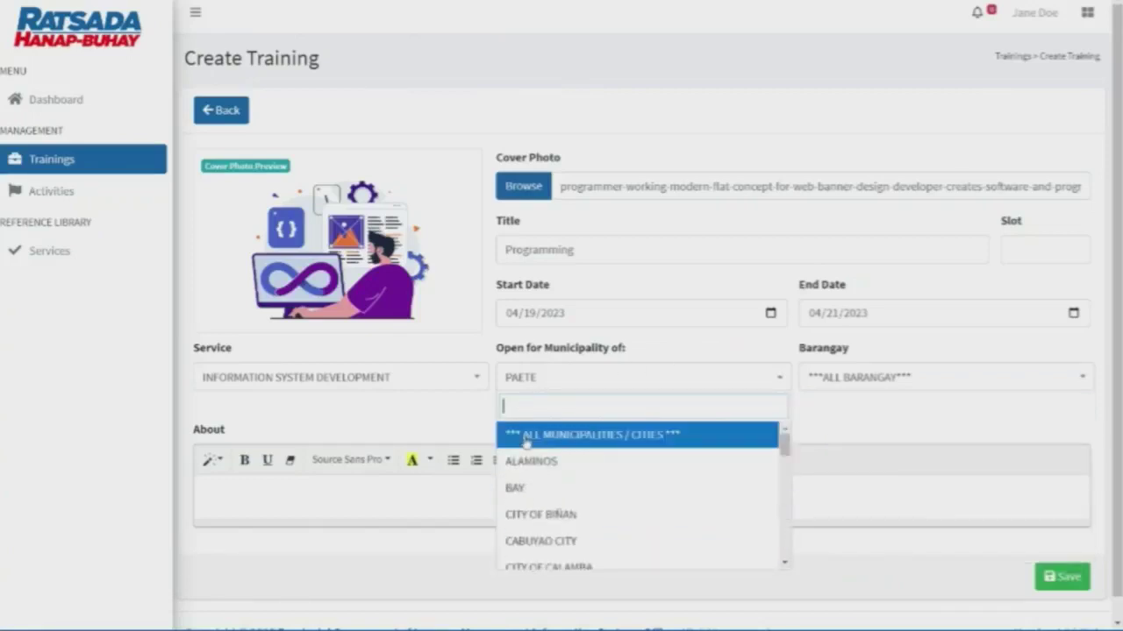
click(586, 435)
click(818, 376)
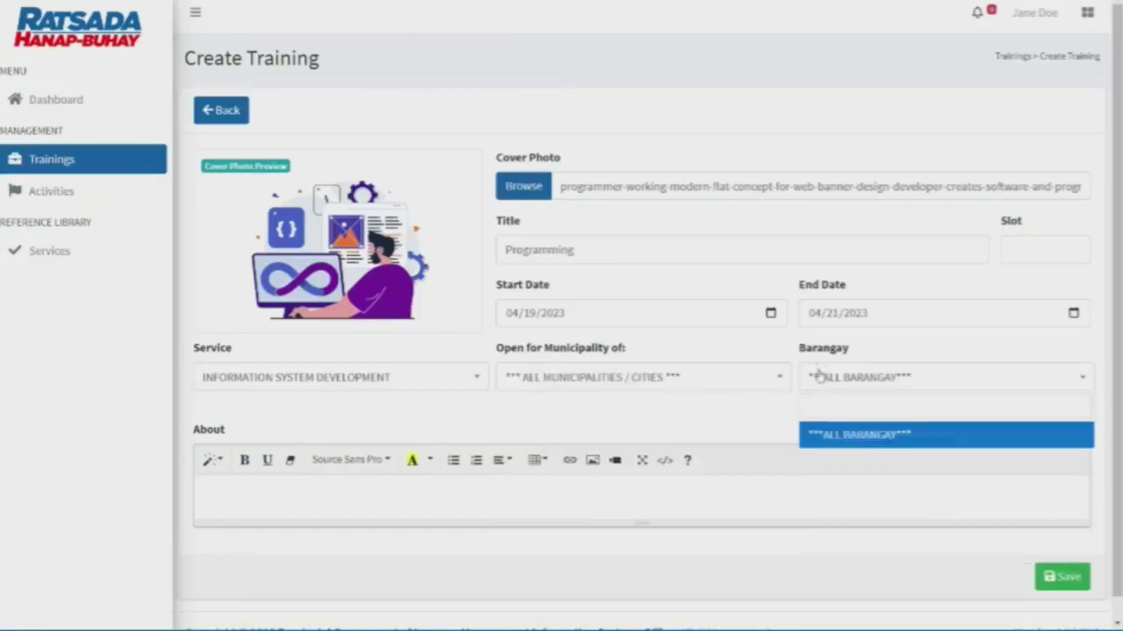
click(704, 438)
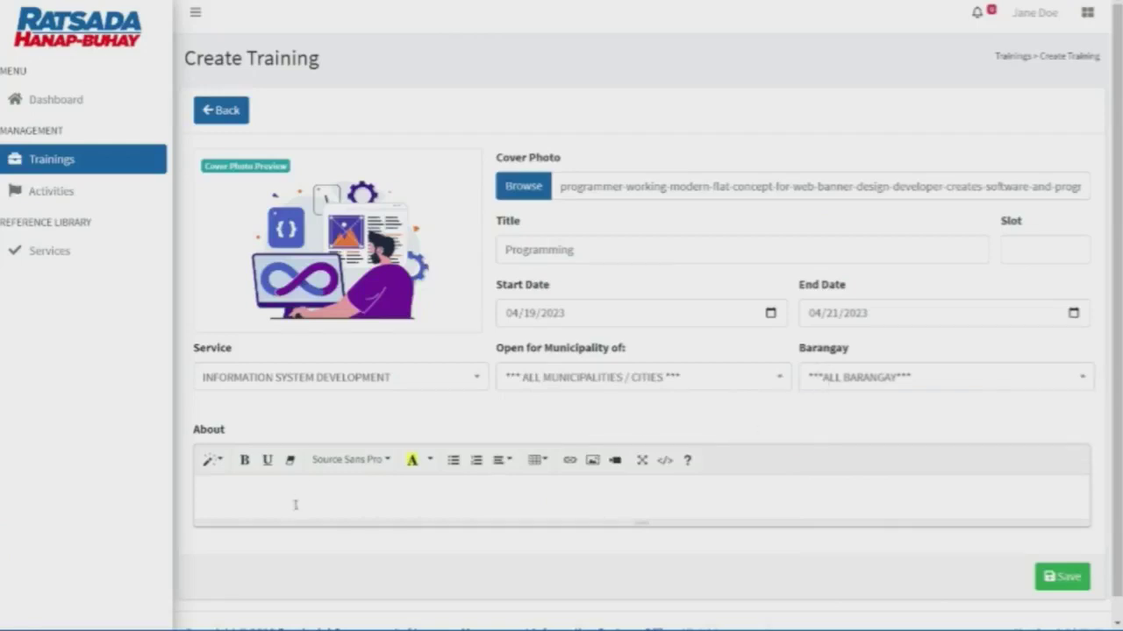
- Copy the opening paragraphs under "What is unstructured data?" from the SELF ENHANCEMENT TRAINING document in Word and return to the training form in Chrome
scroll(294, 505, down, 1)
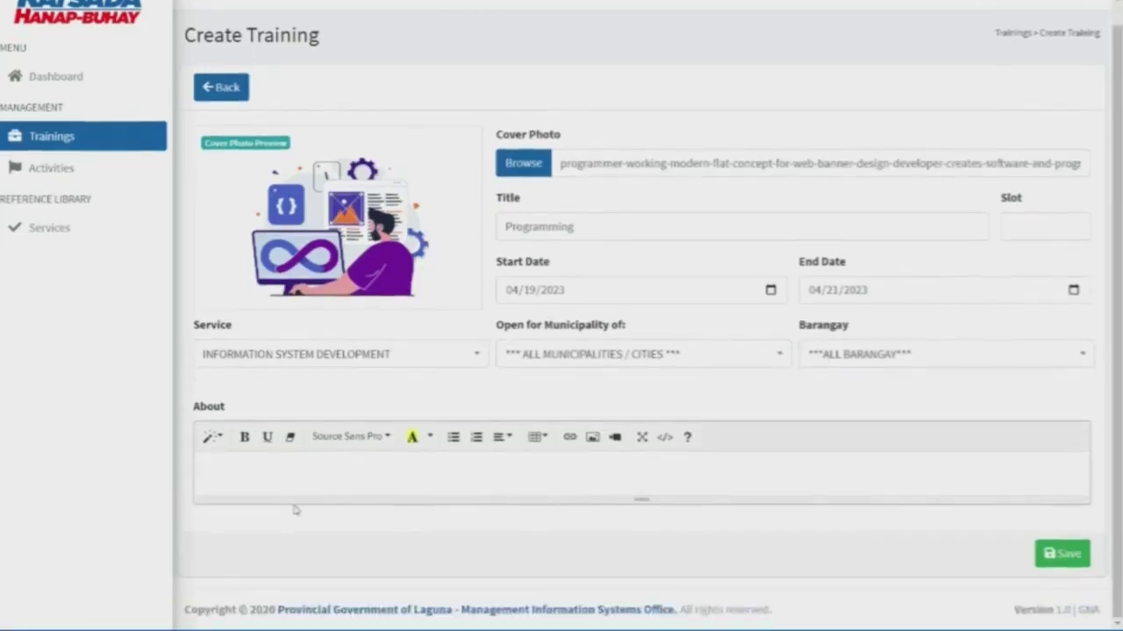
key(alt+Tab)
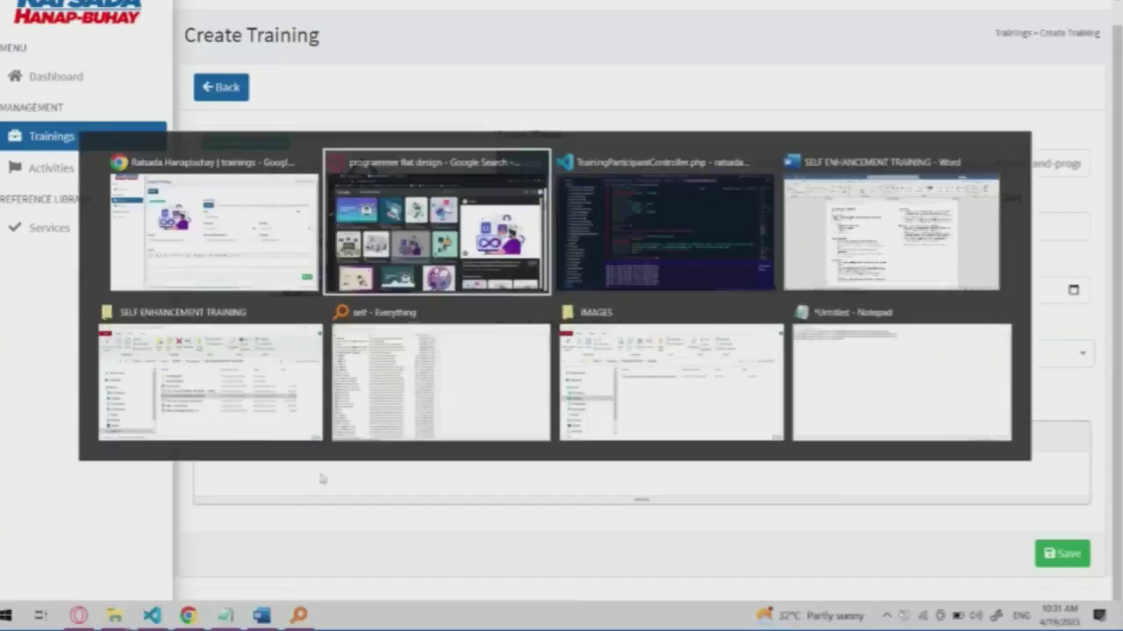
click(847, 237)
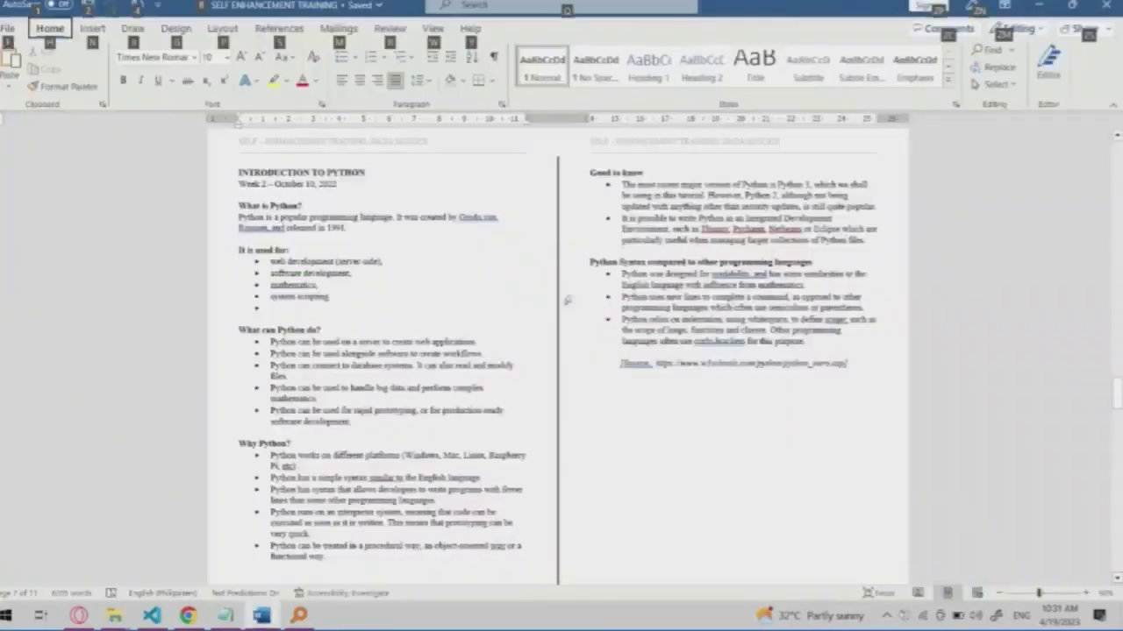
scroll(427, 298, up, 10)
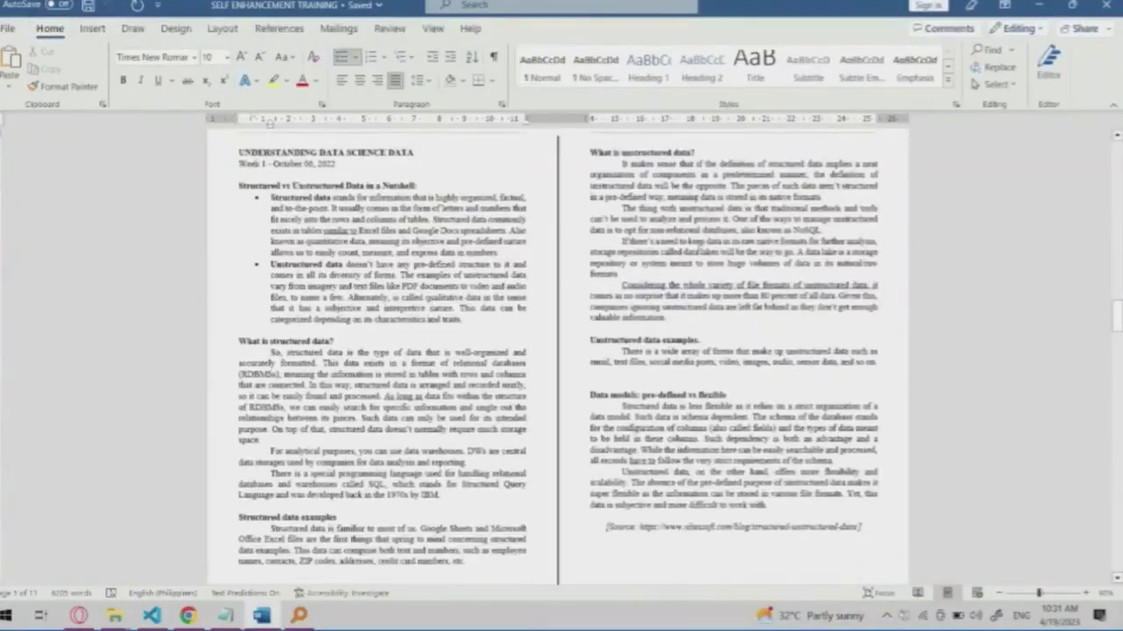
drag(621, 163, 624, 274)
key(ctrl+c)
key(alt+Tab)
click(421, 524)
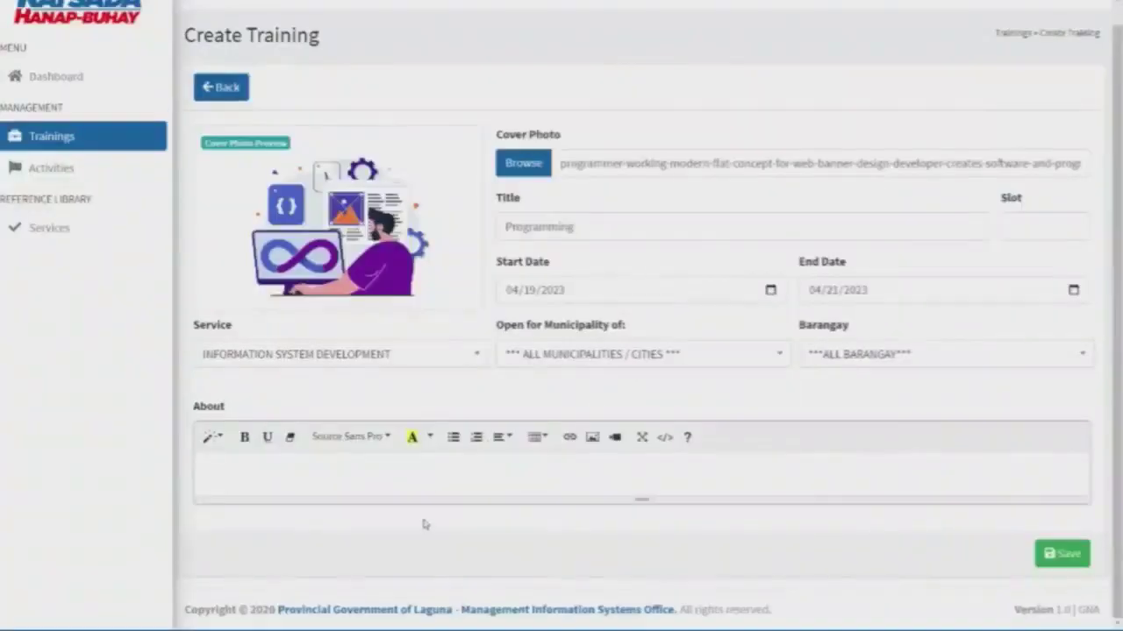
- Paste the copied paragraphs as the training's About description and try to save the training
key(ctrl+v)
scroll(443, 513, up, 1)
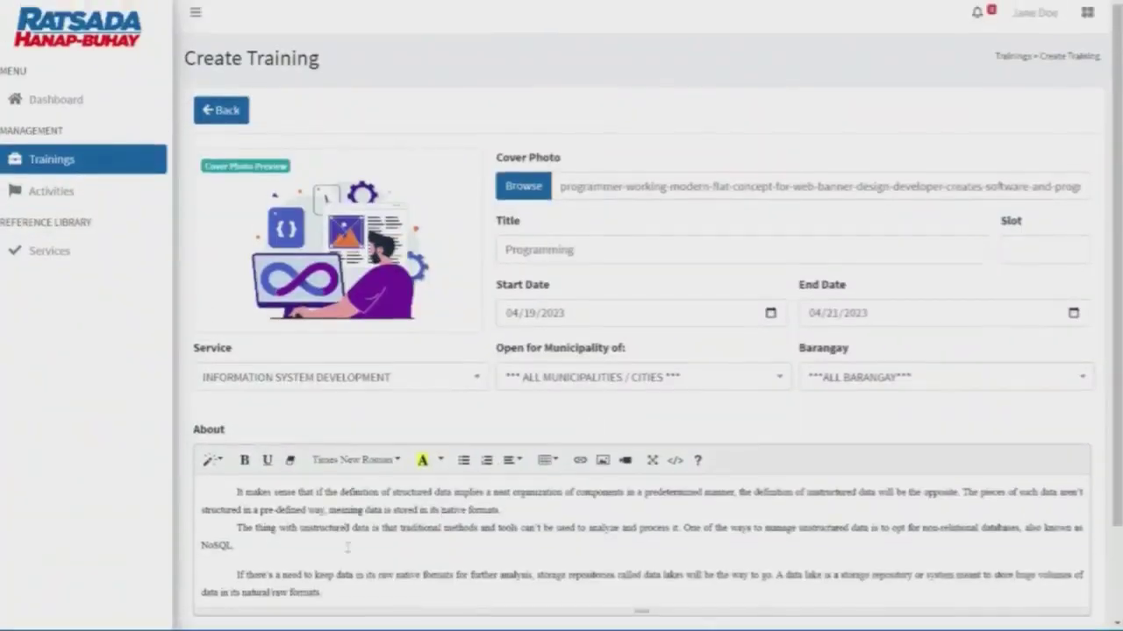
scroll(347, 547, down, 2)
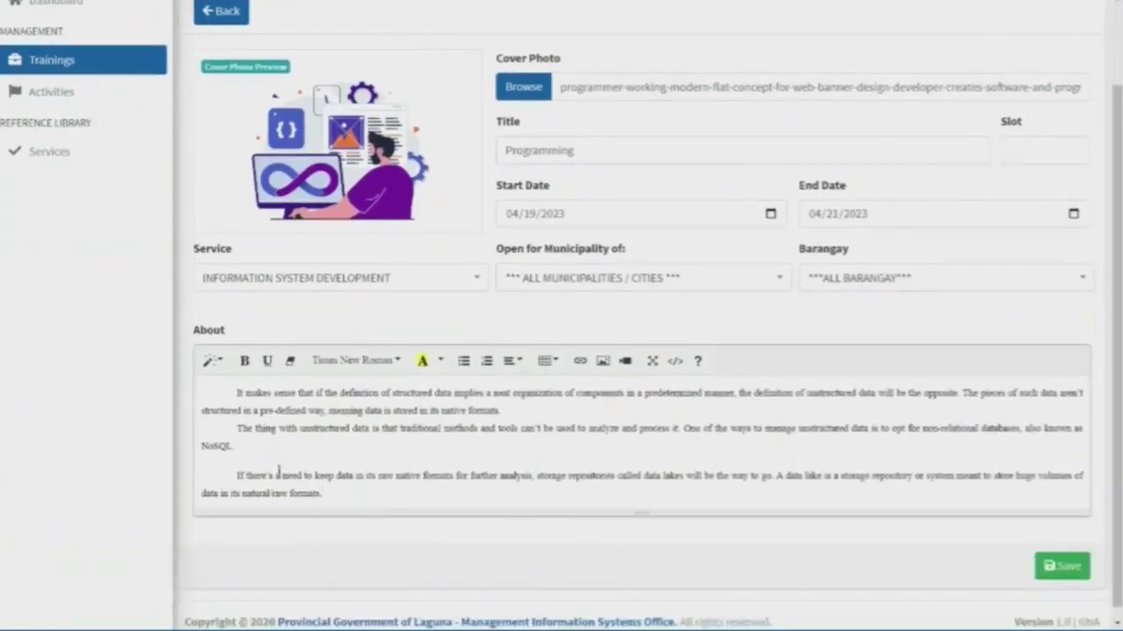
click(1062, 567)
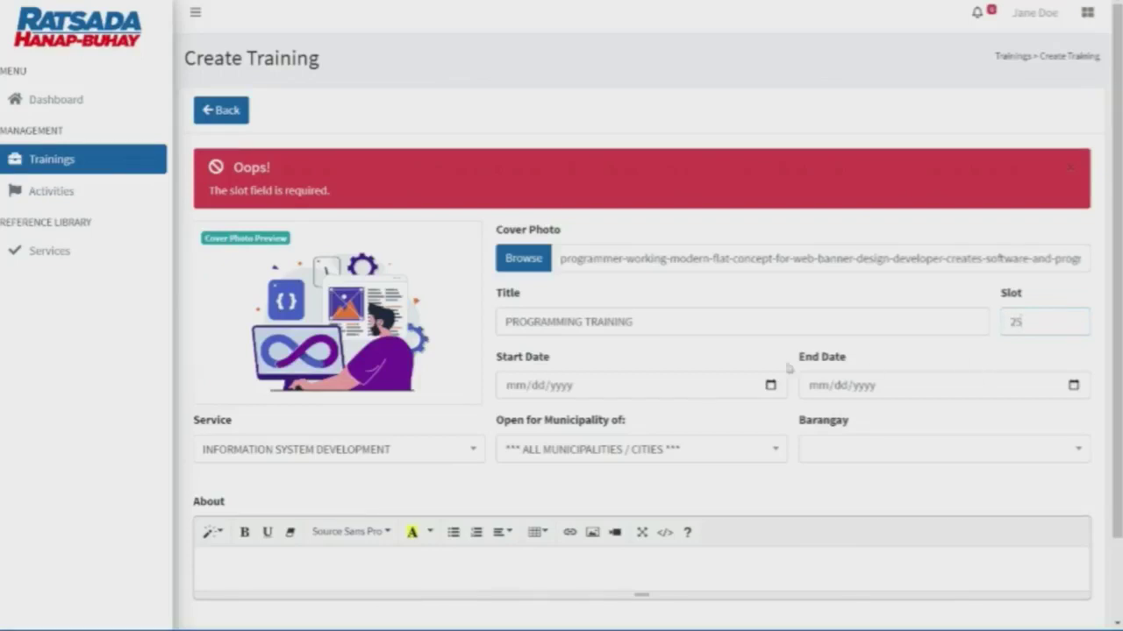
- Set the training's start date to 04/19/2023 and its end date to 04/21/2023
click(770, 385)
click(582, 293)
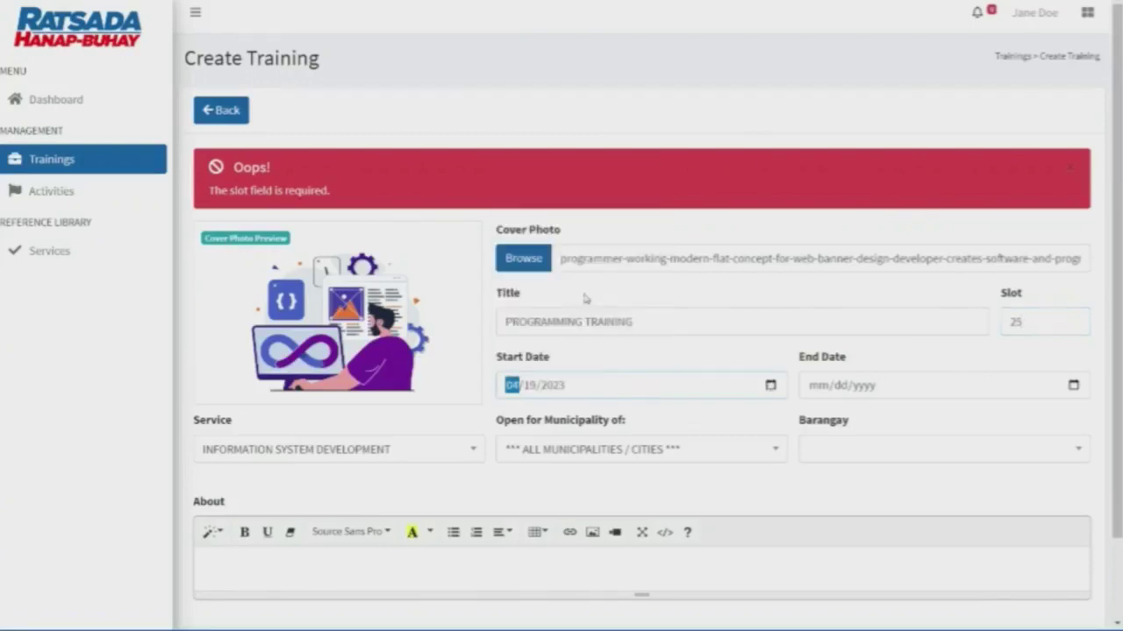
click(1072, 385)
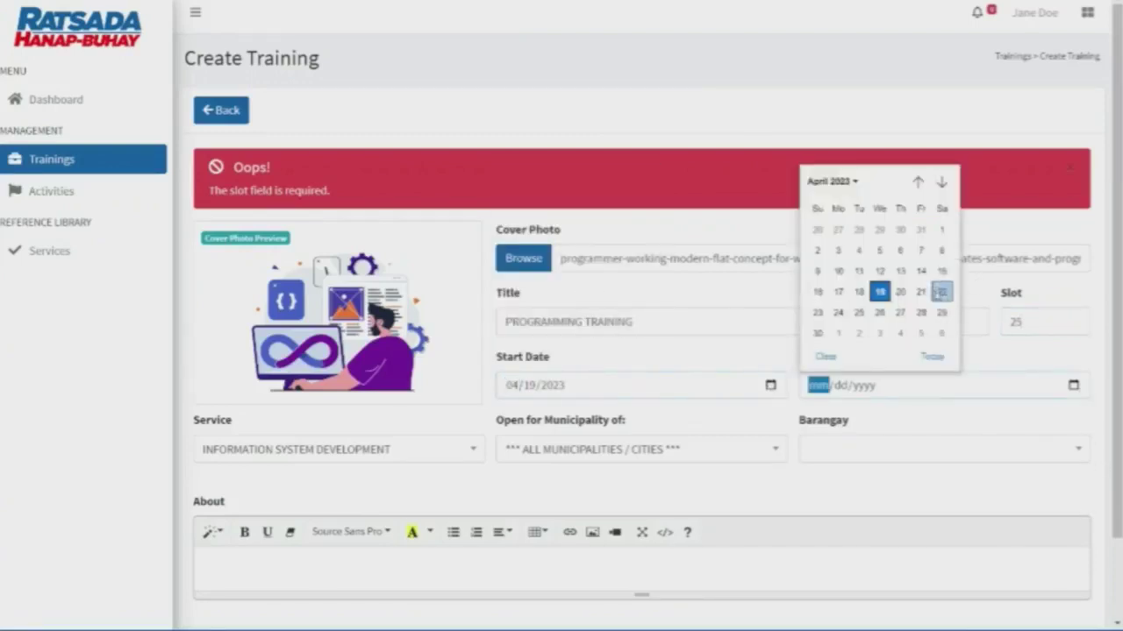
click(920, 292)
- Choose INFORMATION SYSTEM DEVELOPMENT as the service again and reselect all municipalities and cities for the training
click(447, 449)
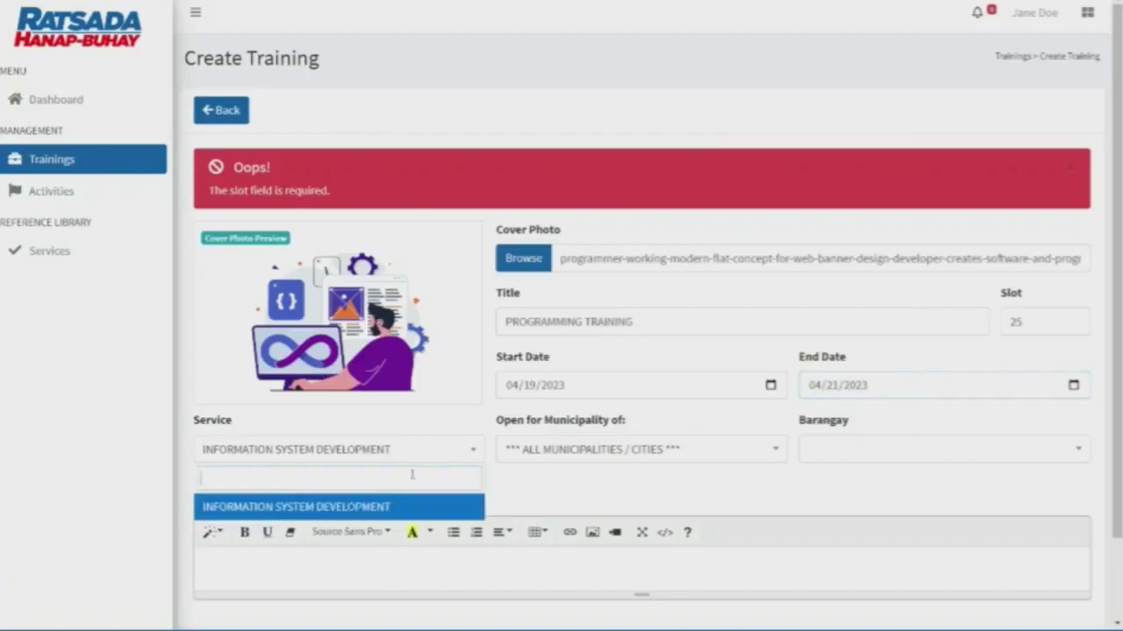
click(389, 506)
click(577, 455)
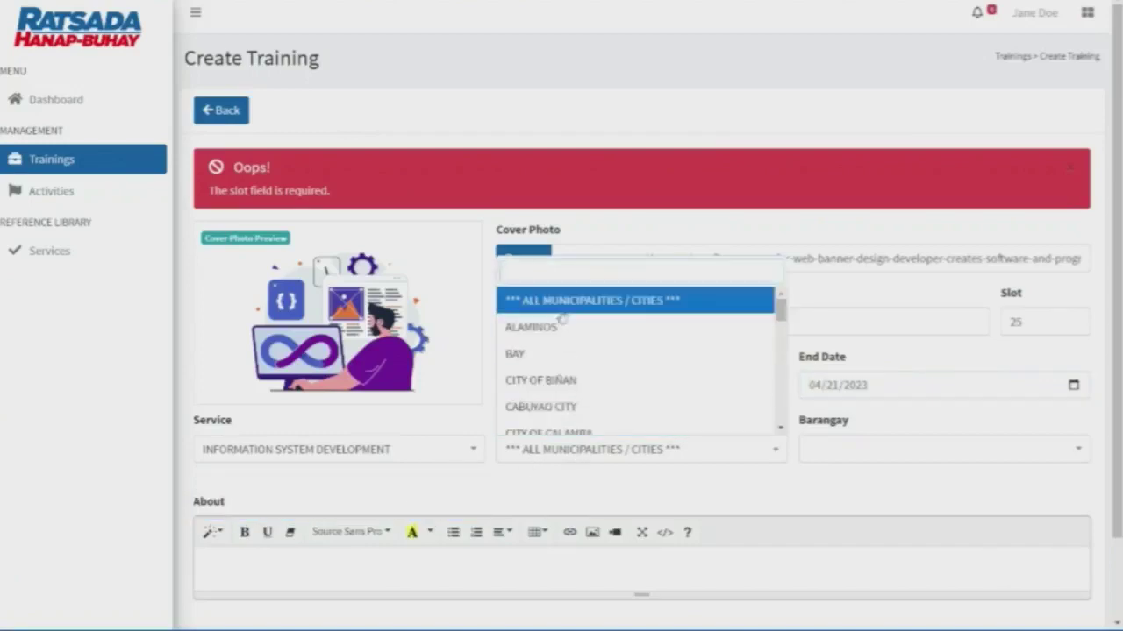
click(560, 304)
- Paste the copied unstructured-data paragraphs into the About description and save the new training
key(ctrl+v)
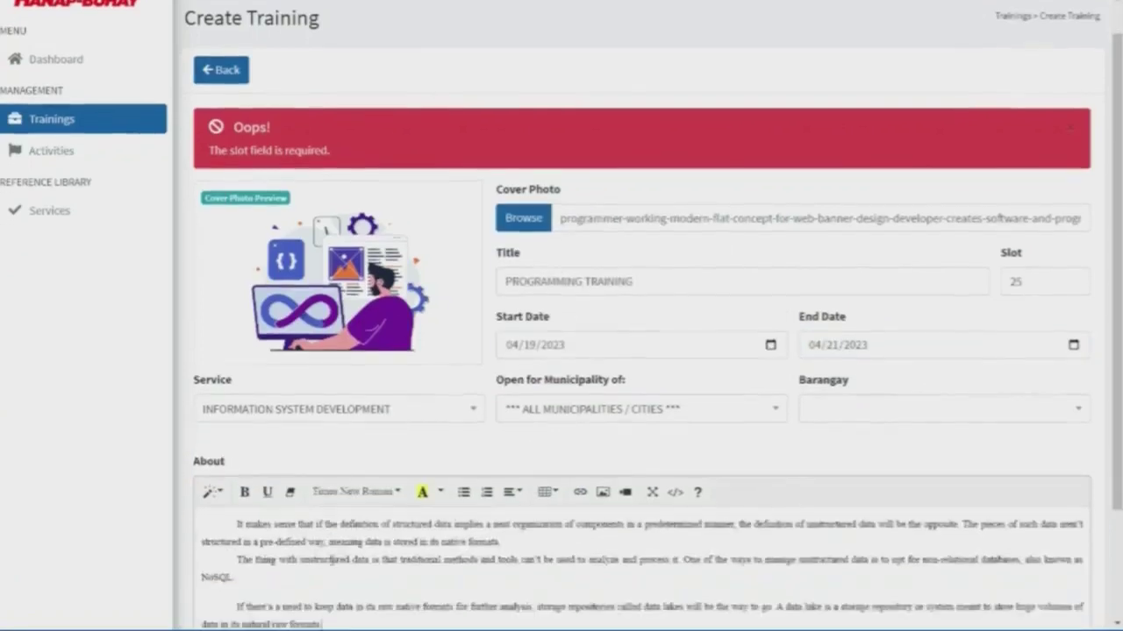
scroll(614, 483, down, 3)
click(1064, 554)
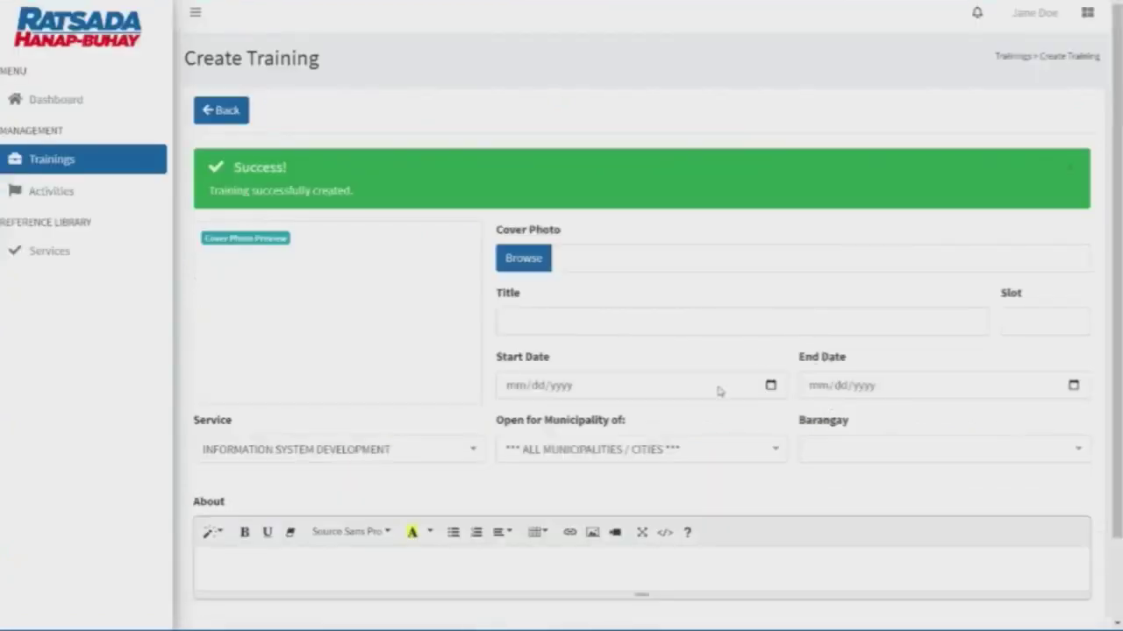
- Open the list of trainings, view the participants page of PROGRAMMING TRAINING and return to the list
click(104, 169)
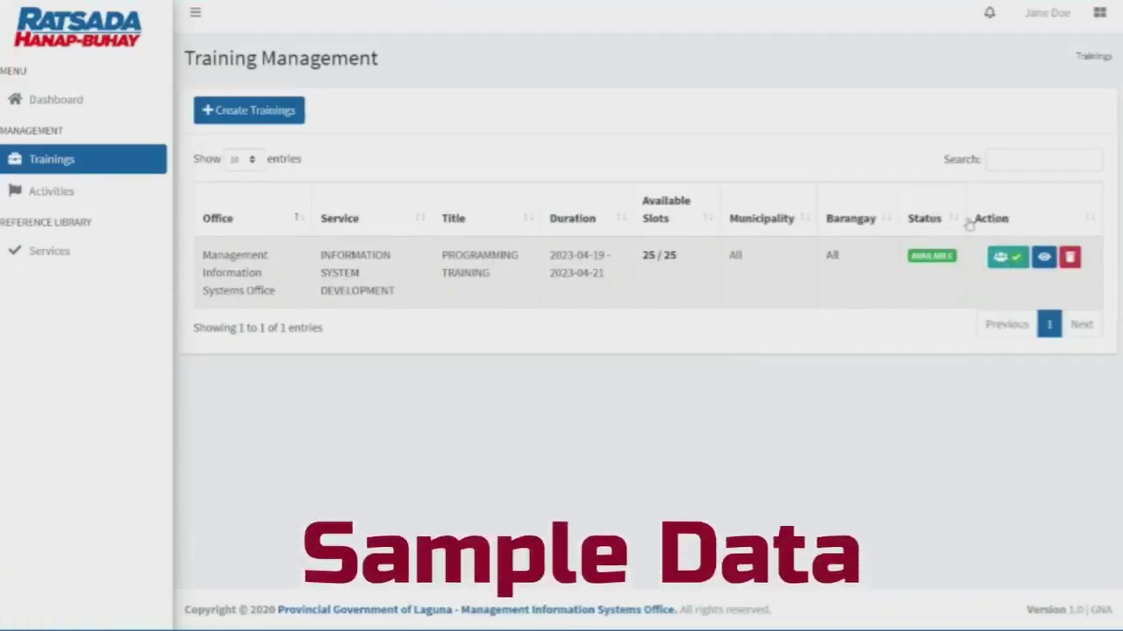
click(996, 262)
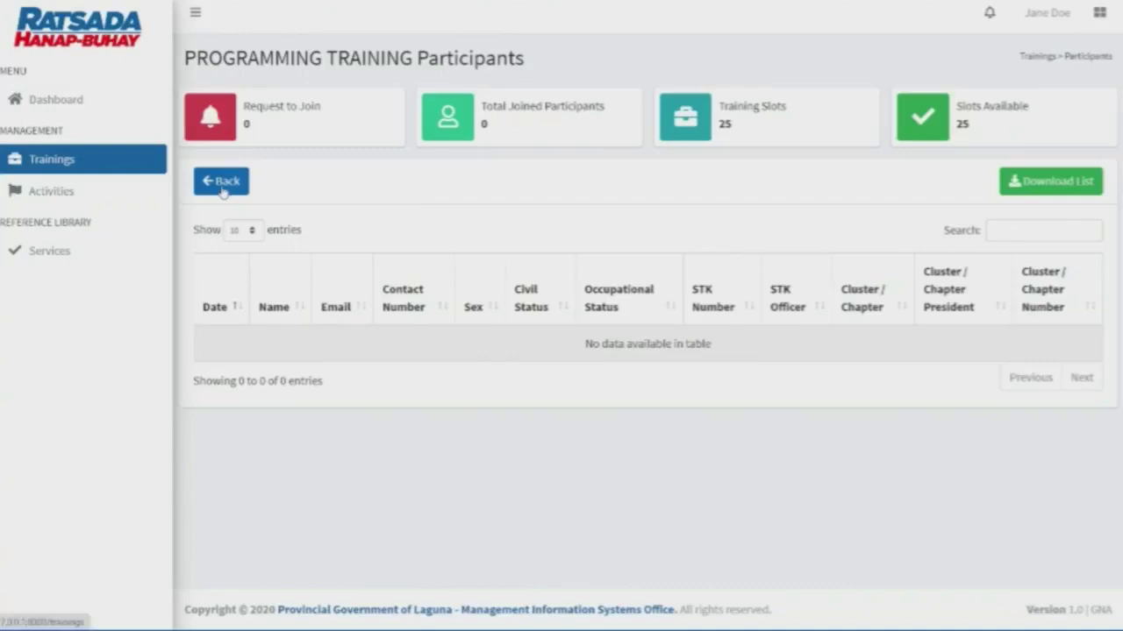
click(223, 184)
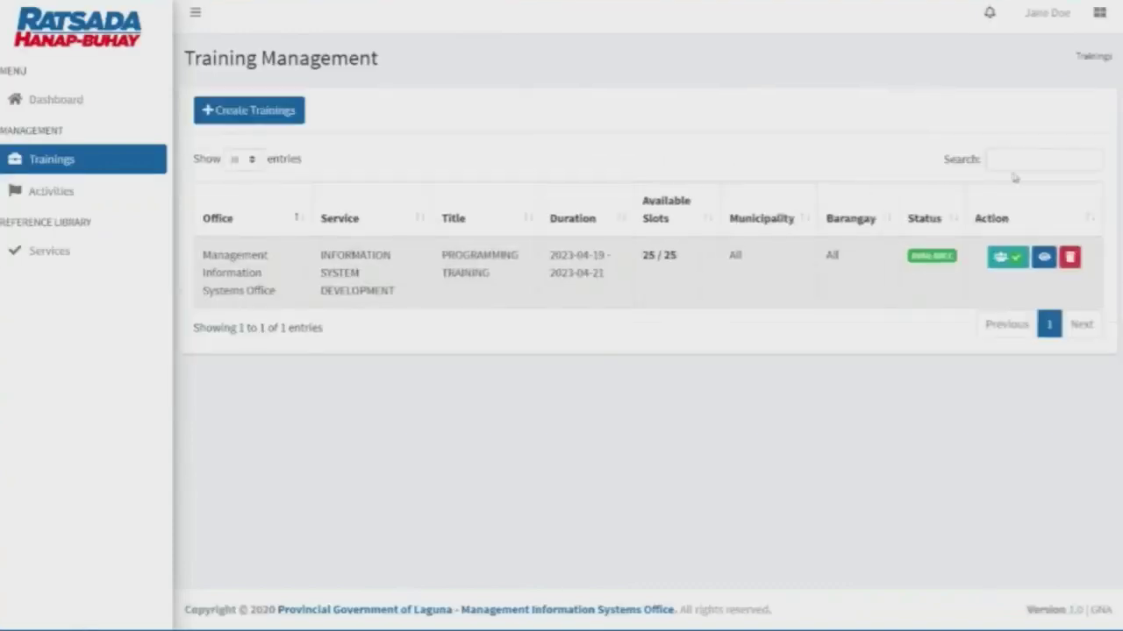
- View the details page of PROGRAMMING TRAINING, look through its information and About text, and return to the trainings list
click(1043, 258)
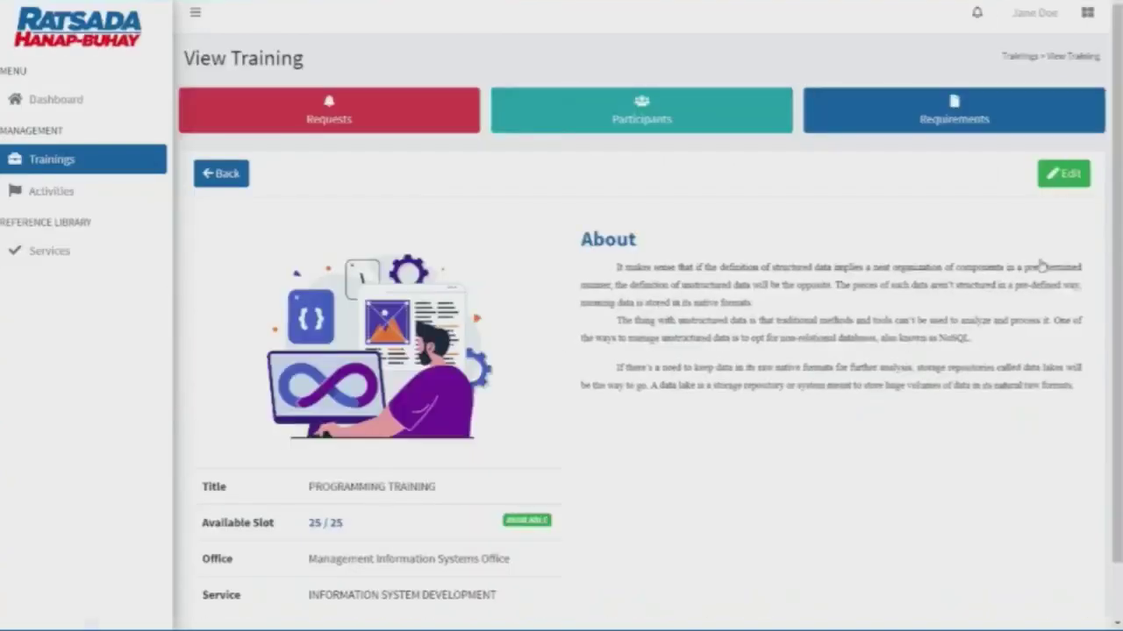
scroll(687, 366, down, 1)
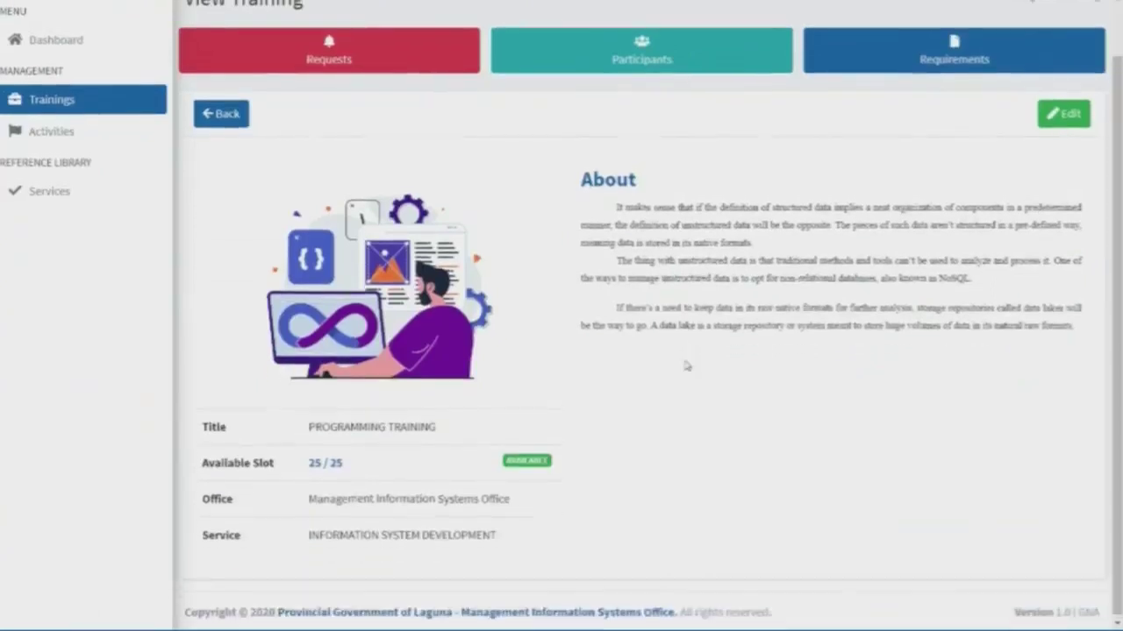
scroll(687, 365, up, 1)
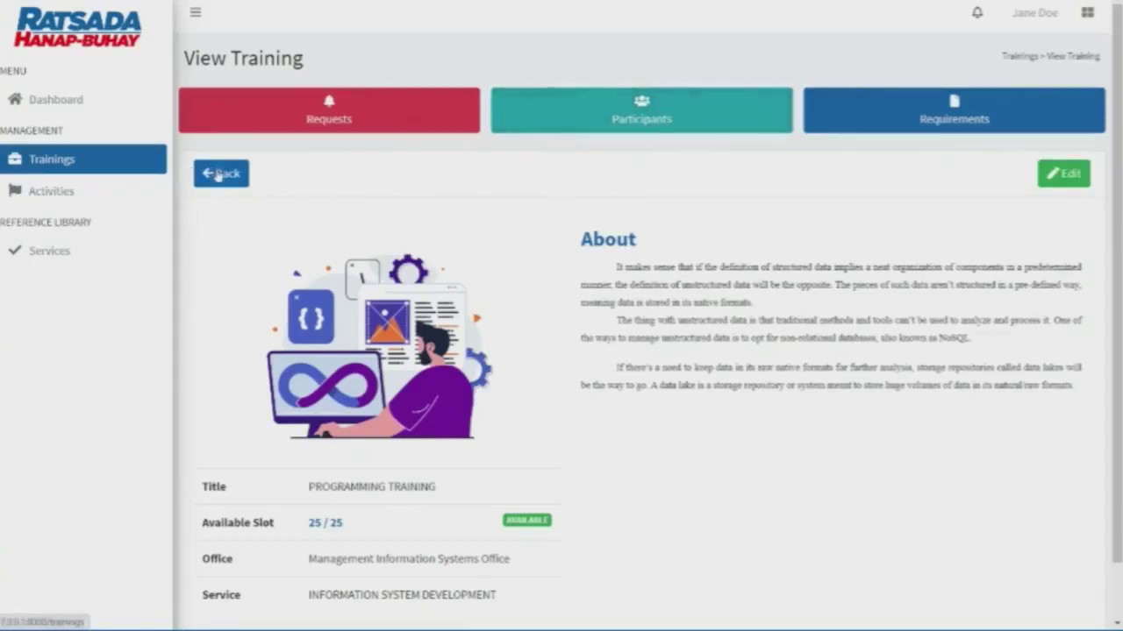
click(233, 176)
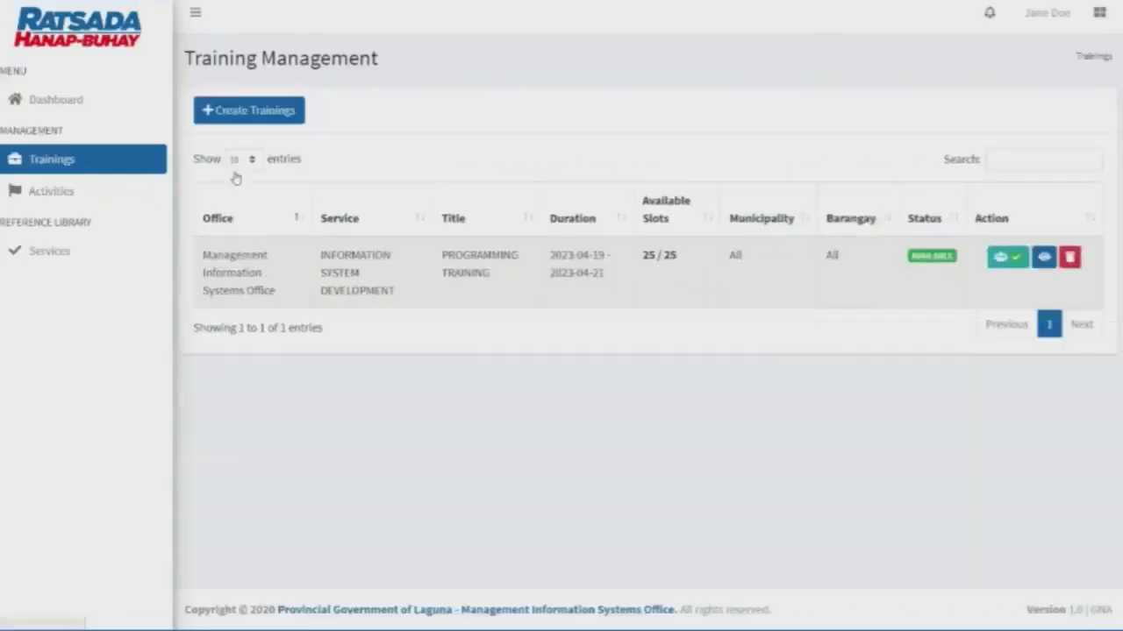